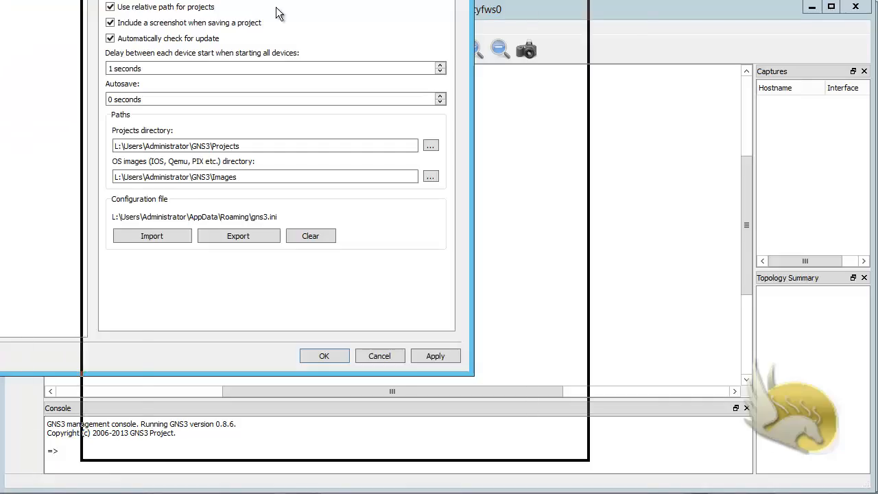
Show the Qemu general settings page in GNS3 Preferences
{"action": "left_click", "coordinate": [169, 79]}
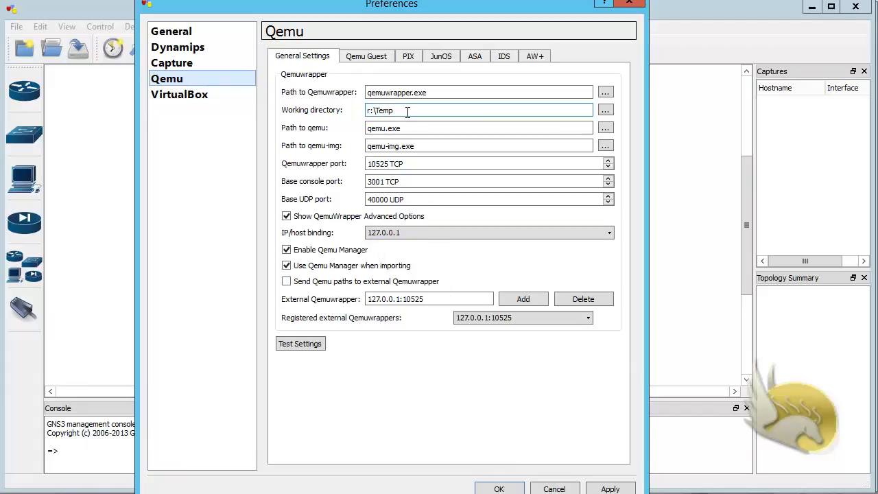
Check the working directory and qemu path, then verify all Qemu components start successfully
{"action": "left_click_drag", "start_coordinate": [407, 113], "coordinate": [349, 107]}
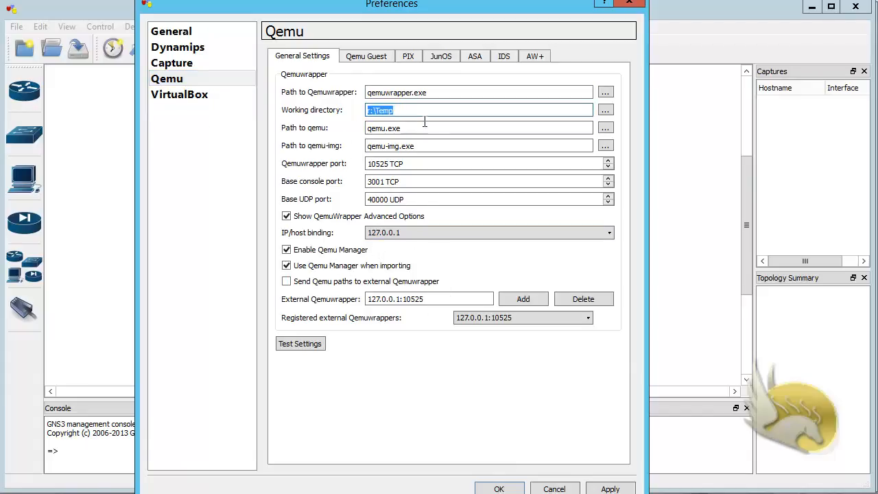
{"action": "left_click_drag", "start_coordinate": [423, 128], "coordinate": [333, 138]}
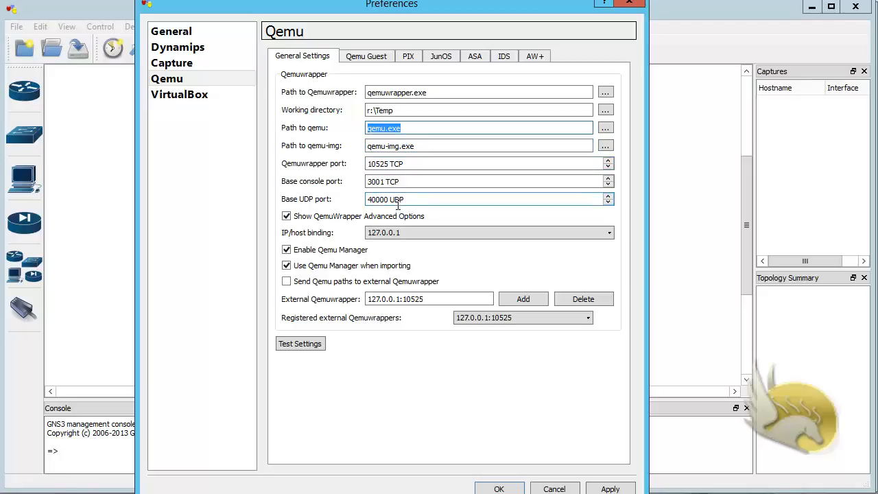
{"action": "left_click", "coordinate": [309, 345]}
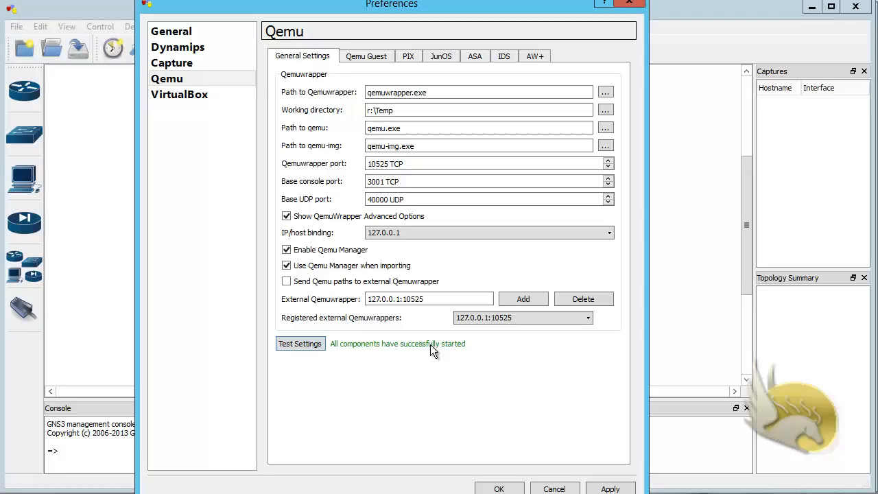
{"action": "left_click", "coordinate": [364, 59]}
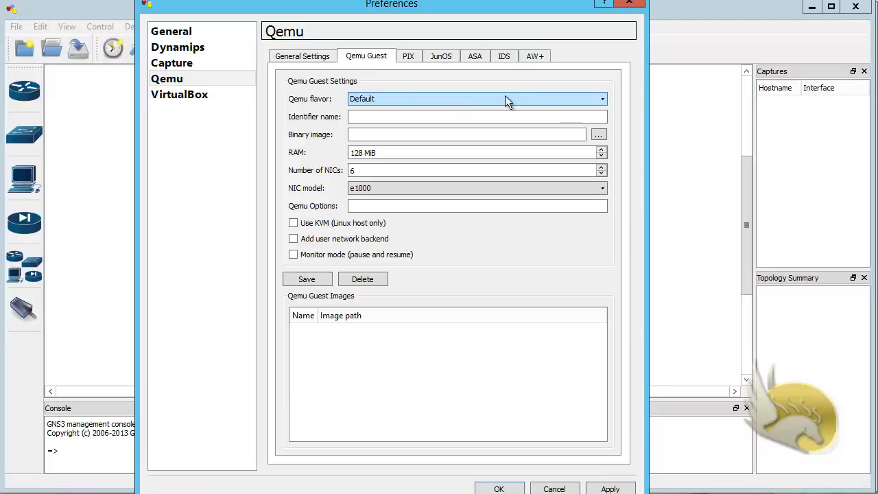
Start a Qemu guest with the i386 flavor and identifier name MIKROTIK
{"action": "left_click", "coordinate": [571, 102]}
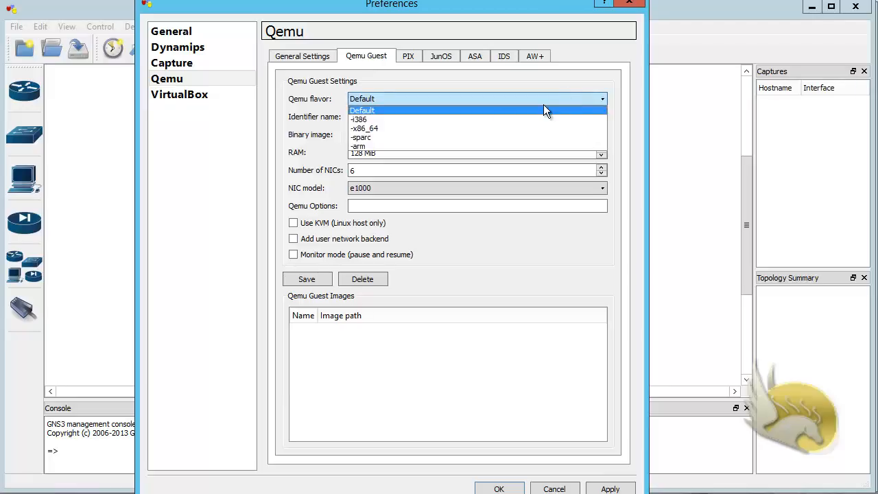
{"action": "left_click", "coordinate": [382, 119]}
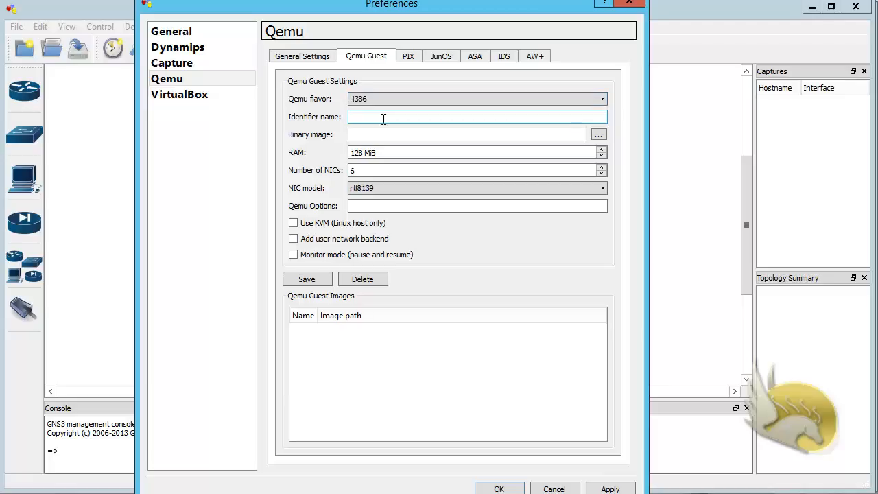
{"action": "type", "text": "MIKROTIK"}
{"action": "left_click", "coordinate": [398, 136]}
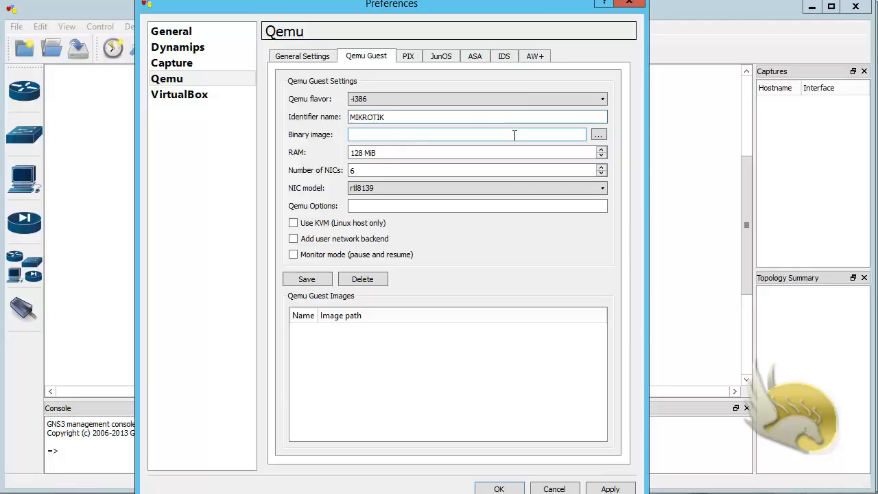
Choose M:\Program Files\GNS3\mikrotik.img as the guest's binary image
{"action": "left_click", "coordinate": [599, 134]}
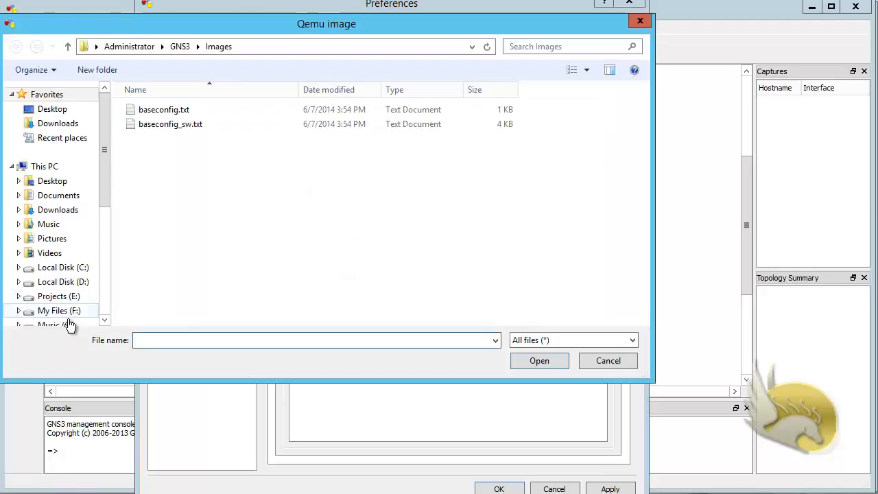
{"action": "left_click_drag", "start_coordinate": [109, 323], "coordinate": [106, 320]}
{"action": "left_click", "coordinate": [79, 276]}
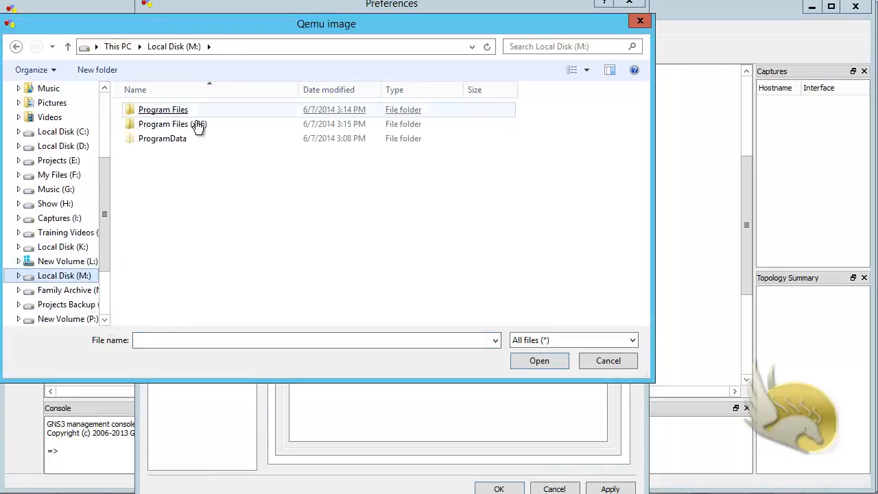
{"action": "double_click", "coordinate": [154, 111]}
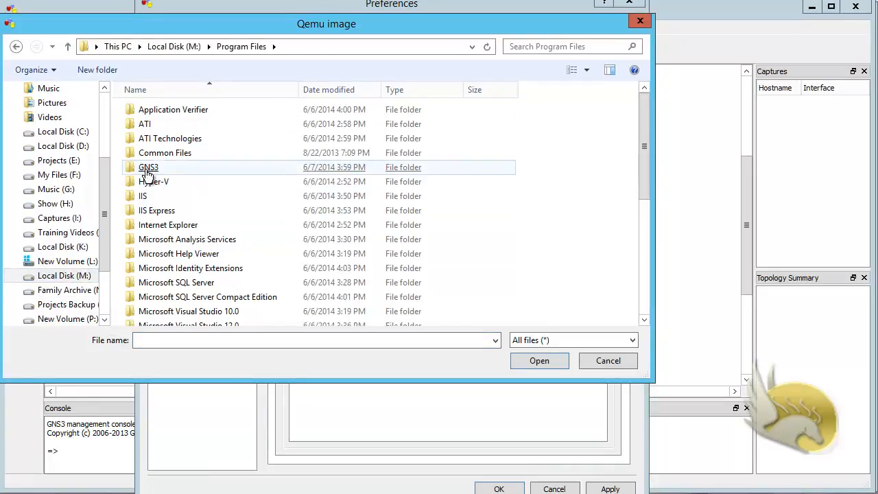
{"action": "double_click", "coordinate": [169, 169]}
{"action": "scroll", "coordinate": [334, 230], "scroll_direction": "down", "scroll_amount": 8}
{"action": "left_click", "coordinate": [336, 232]}
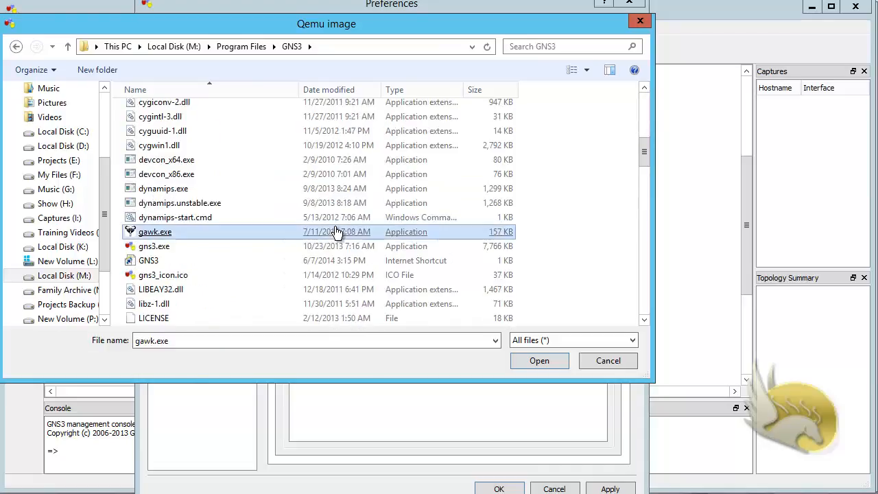
{"action": "scroll", "coordinate": [336, 232], "scroll_direction": "down", "scroll_amount": 3}
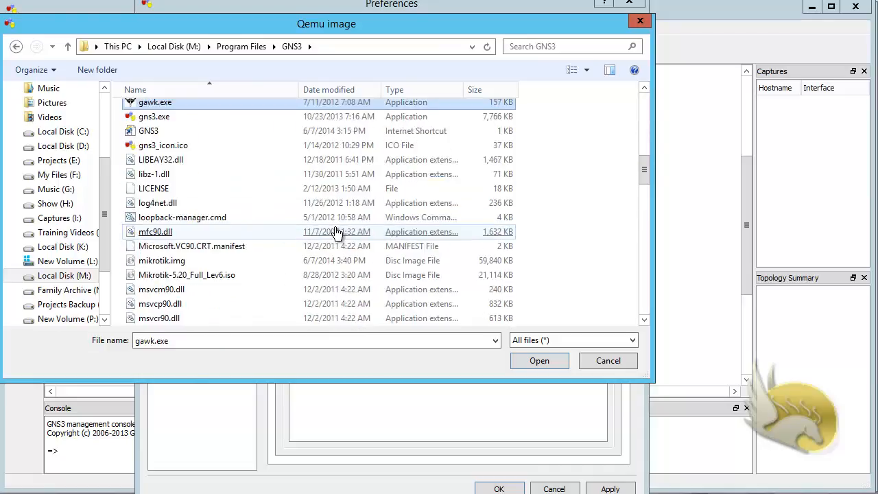
{"action": "left_click", "coordinate": [163, 264]}
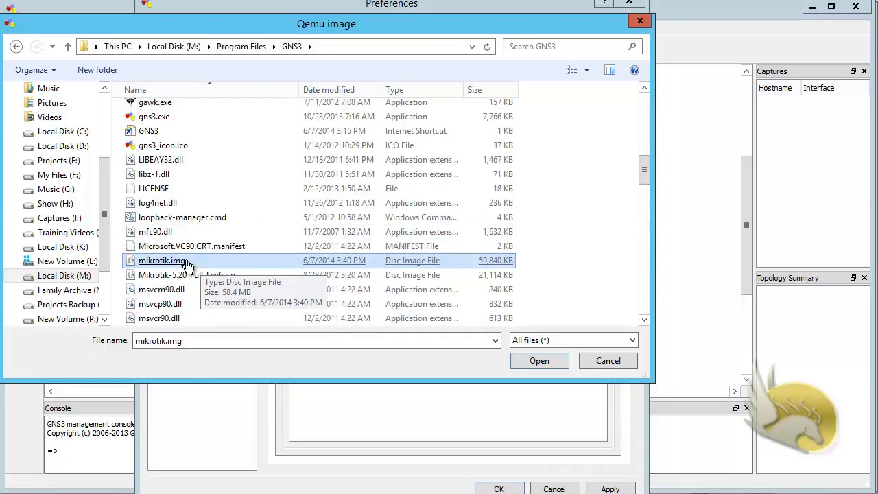
{"action": "double_click", "coordinate": [188, 264]}
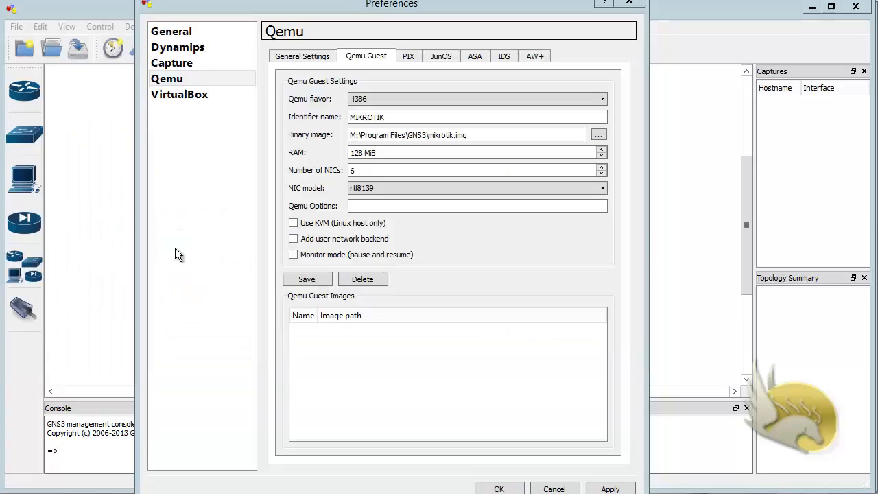
Give the MIKROTIK guest 6 NICs, save it to the guest images, and close Preferences
{"action": "left_click", "coordinate": [394, 152]}
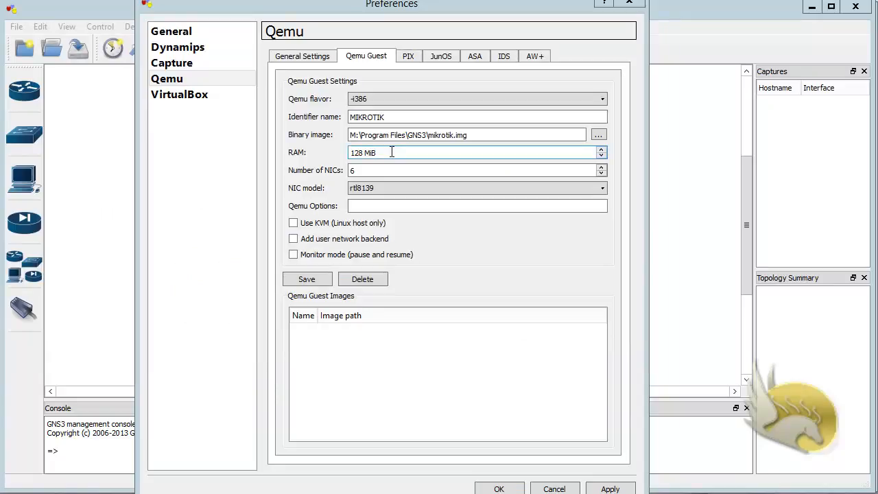
{"action": "left_click", "coordinate": [382, 171]}
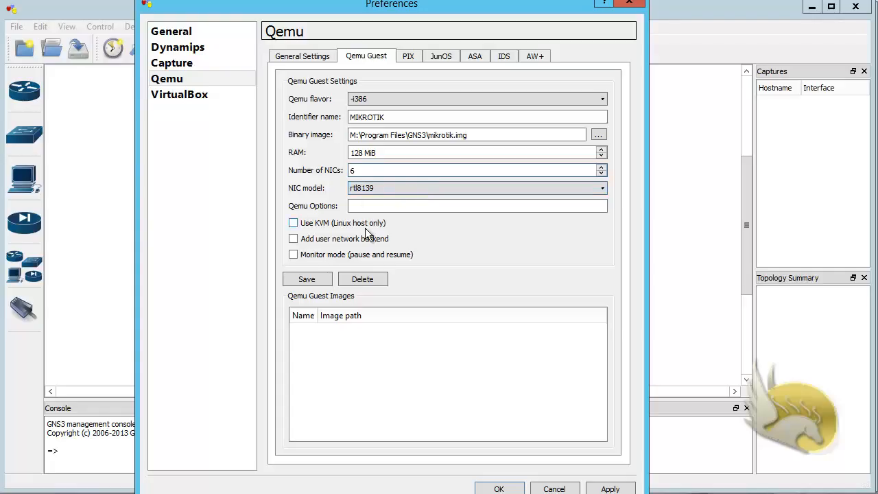
{"action": "left_click", "coordinate": [324, 277]}
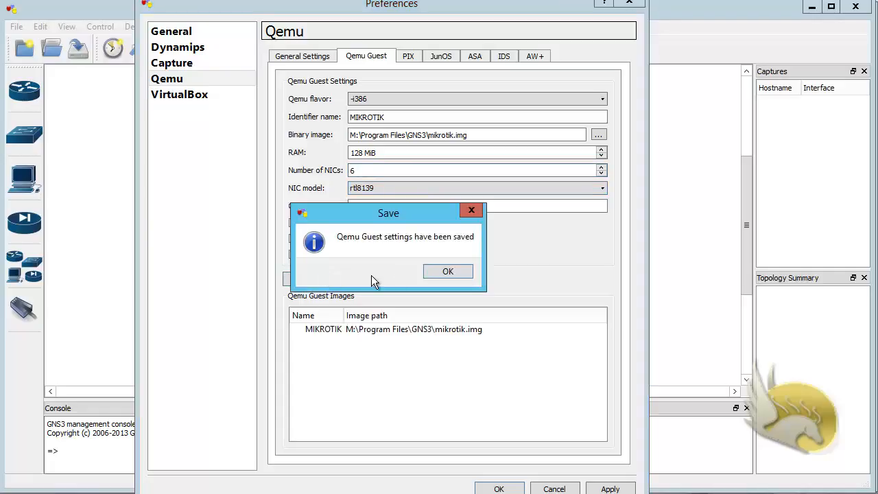
{"action": "left_click", "coordinate": [440, 274]}
{"action": "left_click", "coordinate": [382, 330]}
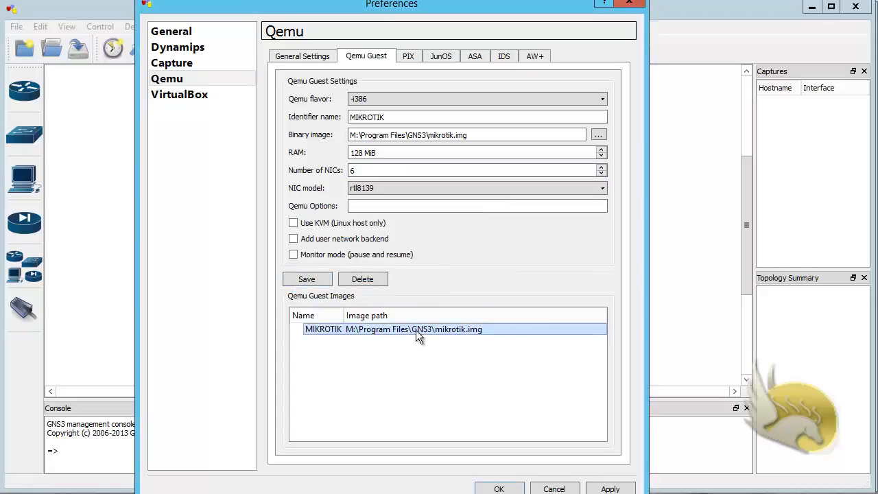
{"action": "left_click", "coordinate": [499, 487]}
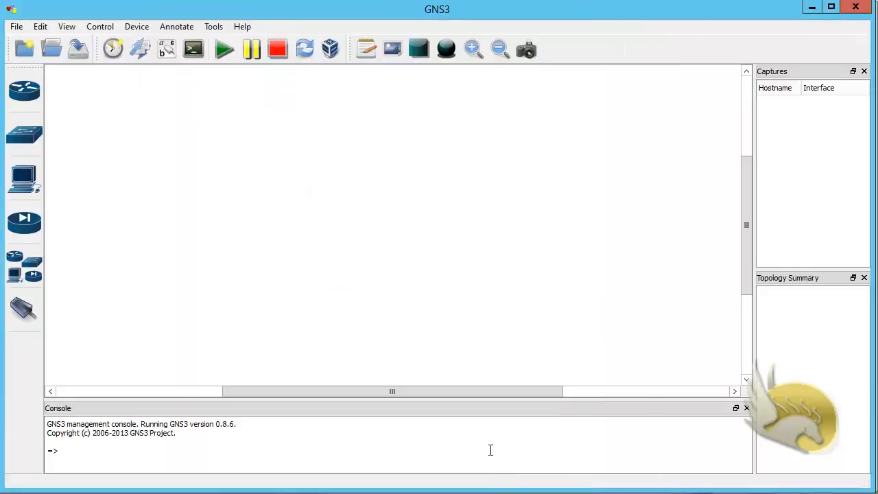
In the Symbol Manager, remove MIKROTIK from the customized nodes, emptying the list
{"action": "left_click", "coordinate": [41, 27]}
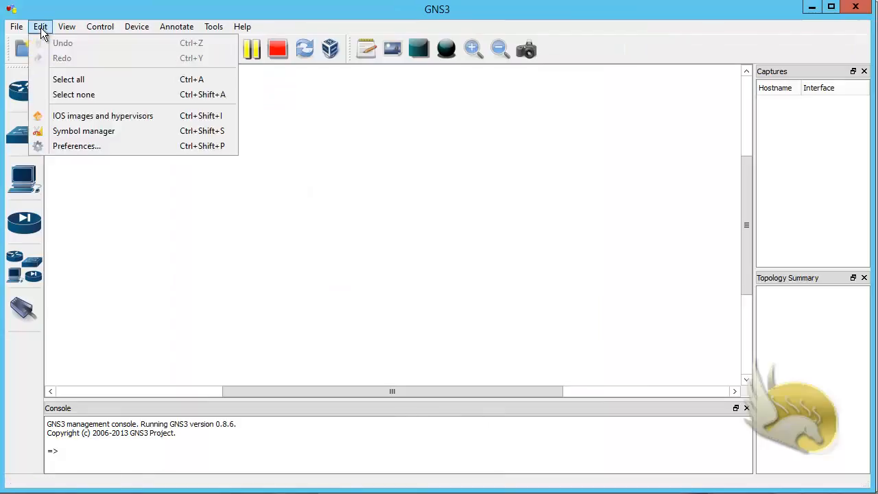
{"action": "left_click", "coordinate": [96, 132]}
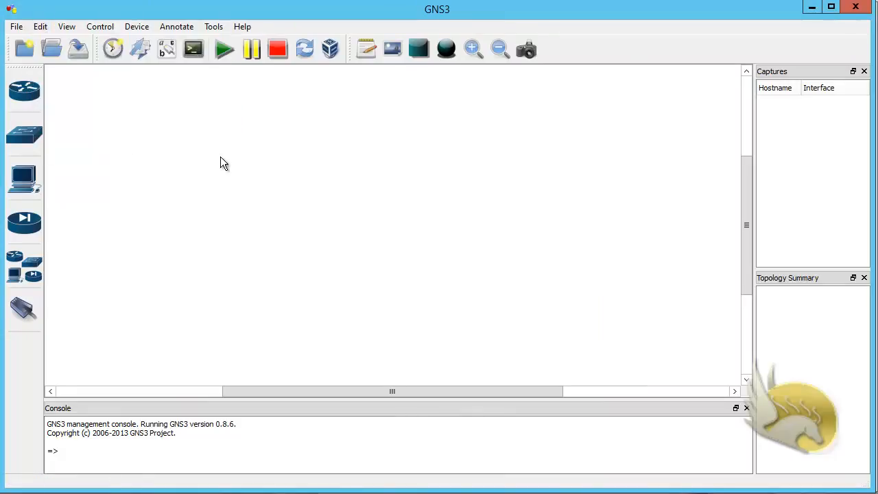
{"action": "left_click_drag", "start_coordinate": [127, 0], "coordinate": [259, 33]}
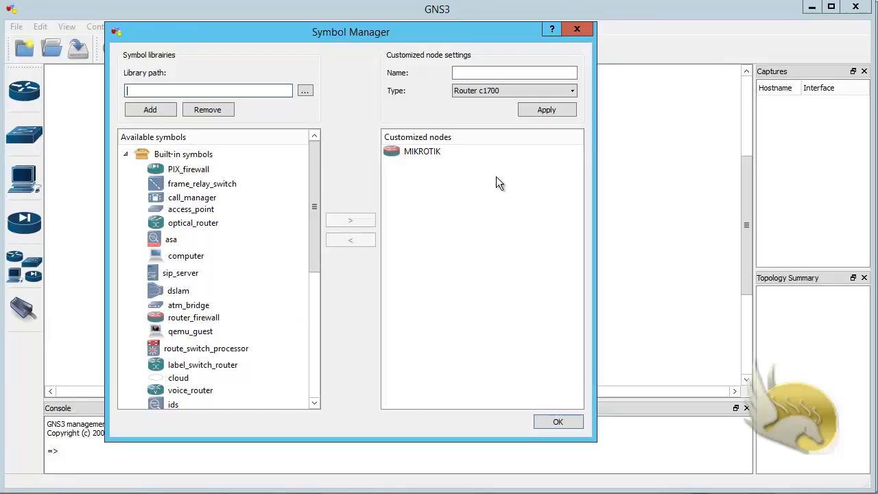
{"action": "left_click", "coordinate": [423, 151]}
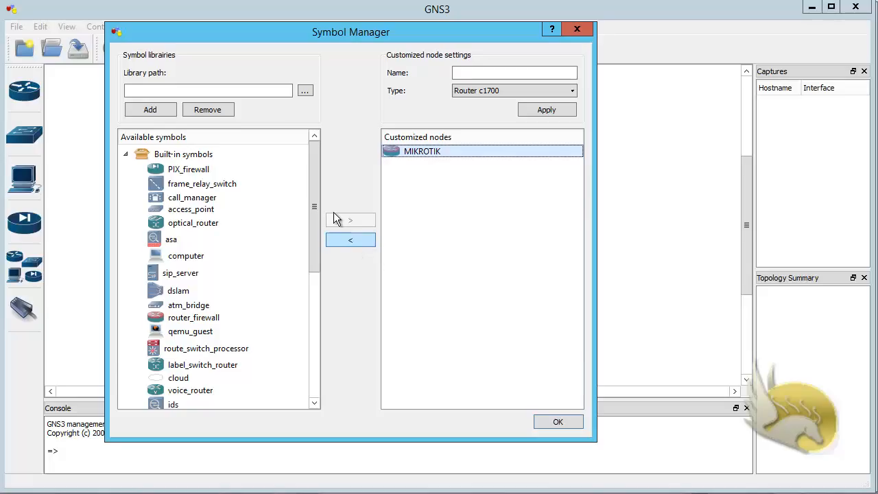
{"action": "left_click", "coordinate": [214, 116]}
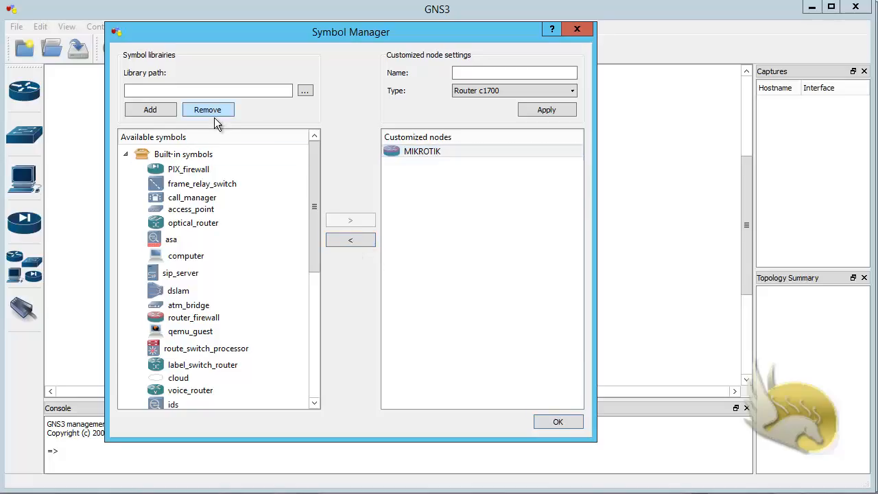
{"action": "left_click", "coordinate": [410, 152]}
{"action": "left_click", "coordinate": [364, 241]}
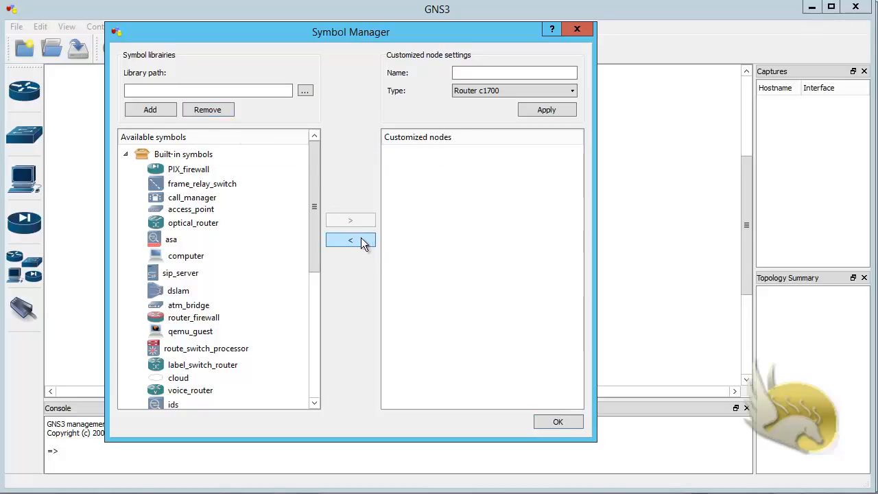
{"action": "mouse_move", "coordinate": [313, 220]}
{"action": "left_mouse_down"}
{"action": "mouse_move", "coordinate": [331, 376]}
{"action": "mouse_move", "coordinate": [326, 218]}
{"action": "left_mouse_up"}
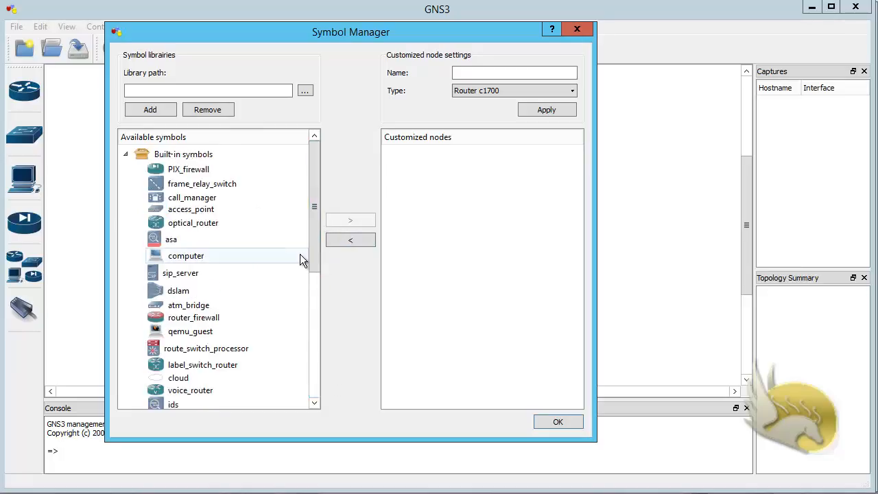
{"action": "left_click_drag", "start_coordinate": [318, 235], "coordinate": [317, 292]}
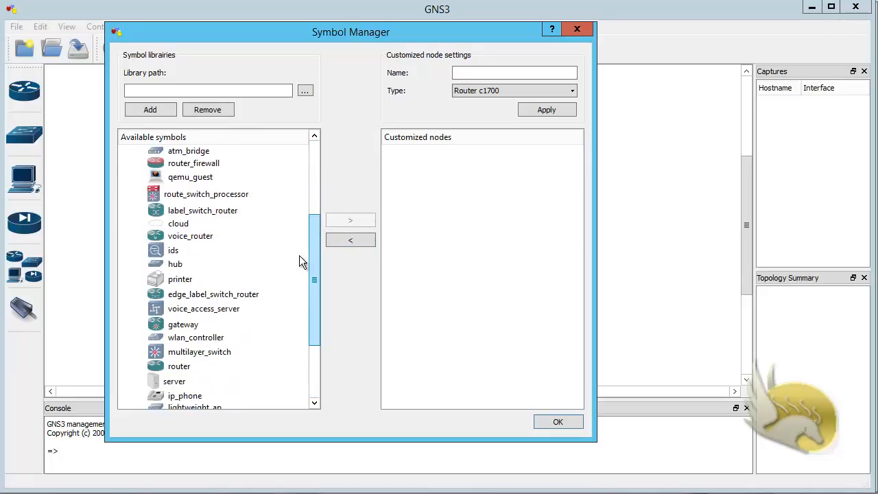
{"action": "left_click", "coordinate": [207, 165]}
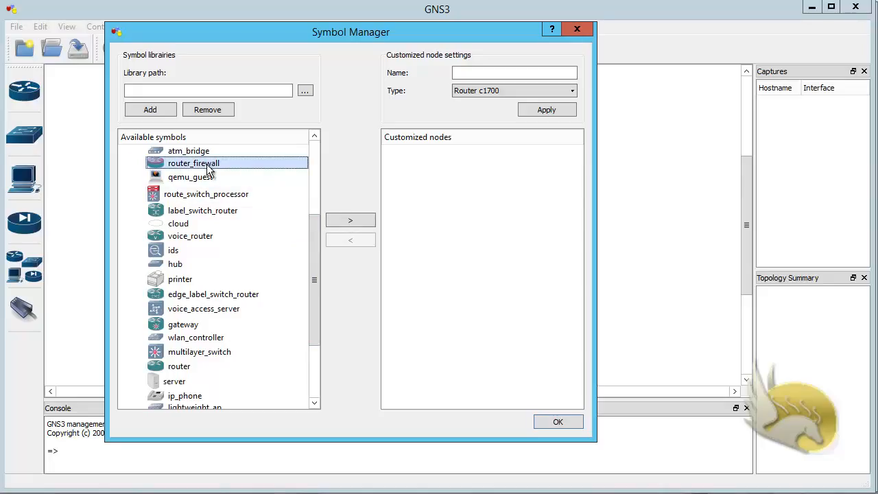
Add router_firewall as a customized node renamed MIKROTIK with type Qemu guest, apply, and close
{"action": "left_click", "coordinate": [359, 223]}
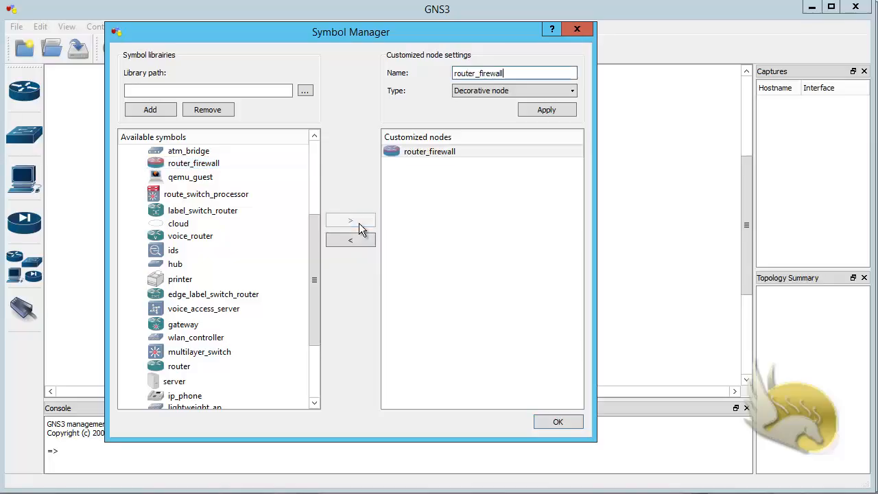
{"action": "left_click", "coordinate": [474, 180]}
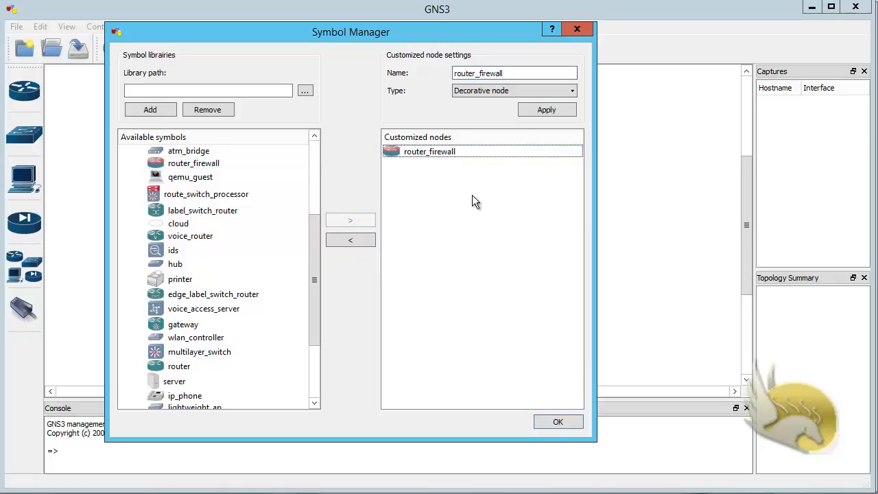
{"action": "left_click", "coordinate": [434, 152]}
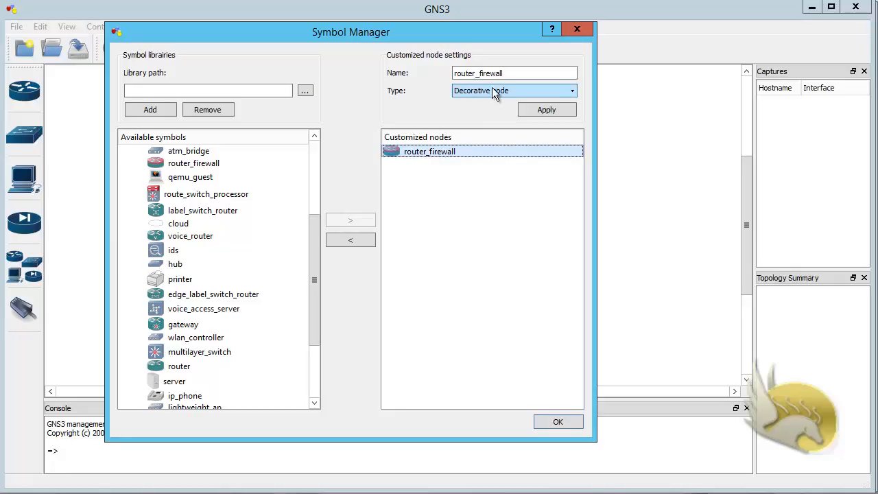
{"action": "left_click_drag", "start_coordinate": [507, 73], "coordinate": [403, 79]}
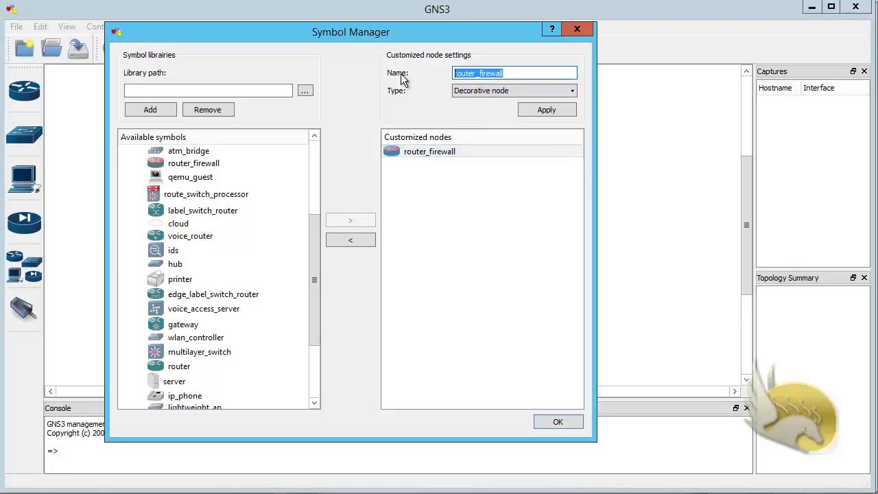
{"action": "type", "text": "MI"}
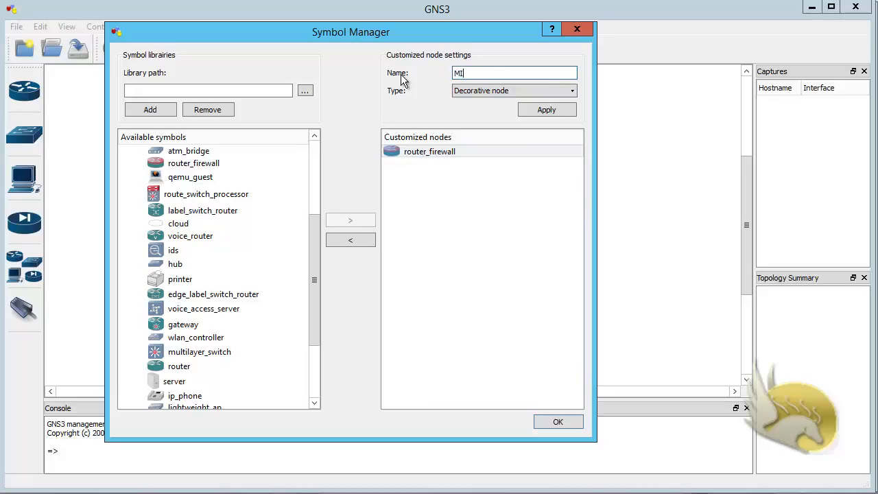
{"action": "type", "text": "KROTIK"}
{"action": "left_click", "coordinate": [491, 90]}
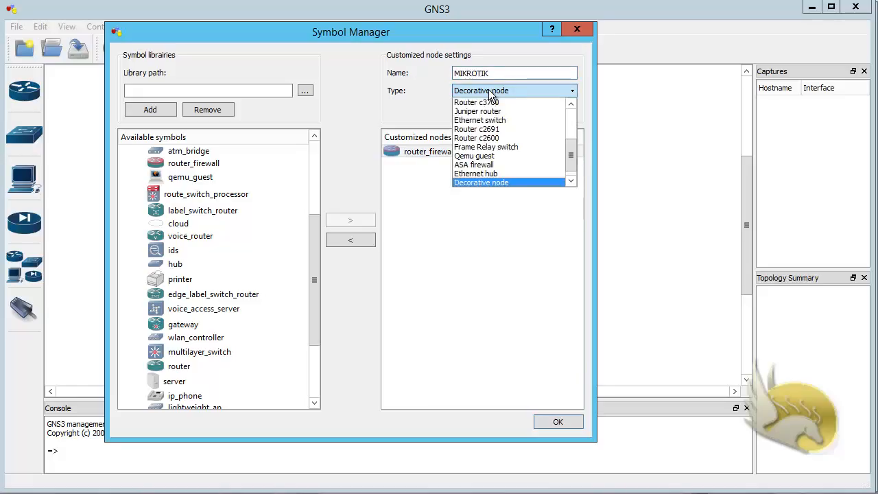
{"action": "left_click", "coordinate": [491, 157]}
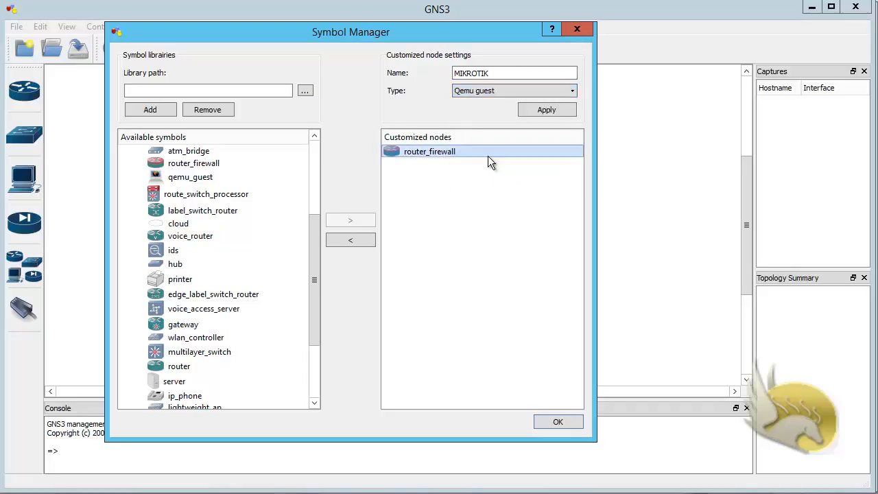
{"action": "left_click", "coordinate": [540, 110]}
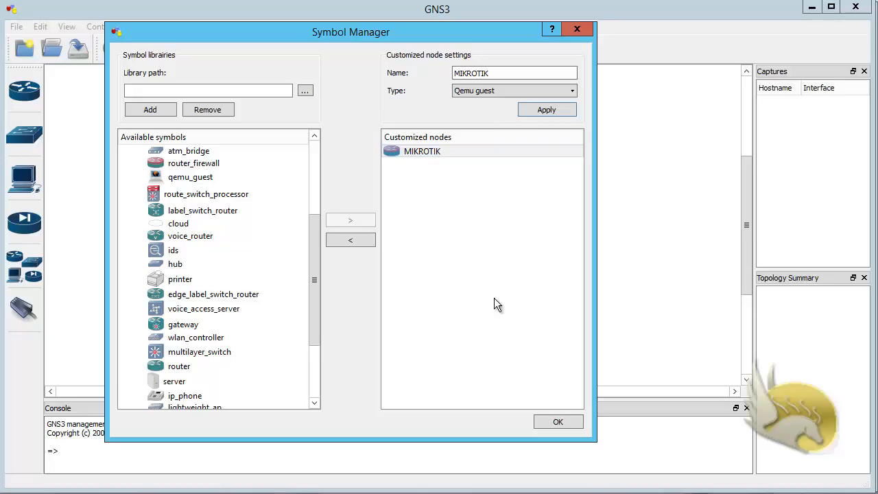
{"action": "left_click", "coordinate": [557, 423]}
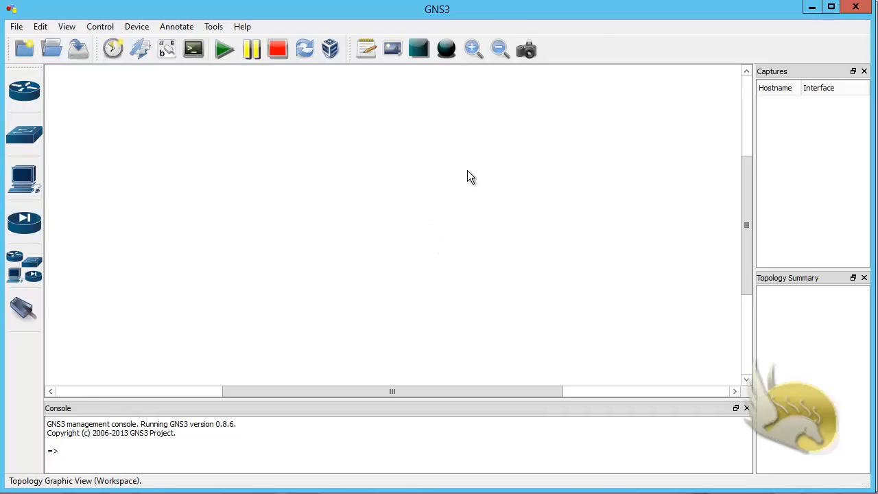
Drag a MIKROTIK router onto the workspace and change its hostname to MIKROTIK1
{"action": "left_click", "coordinate": [22, 271]}
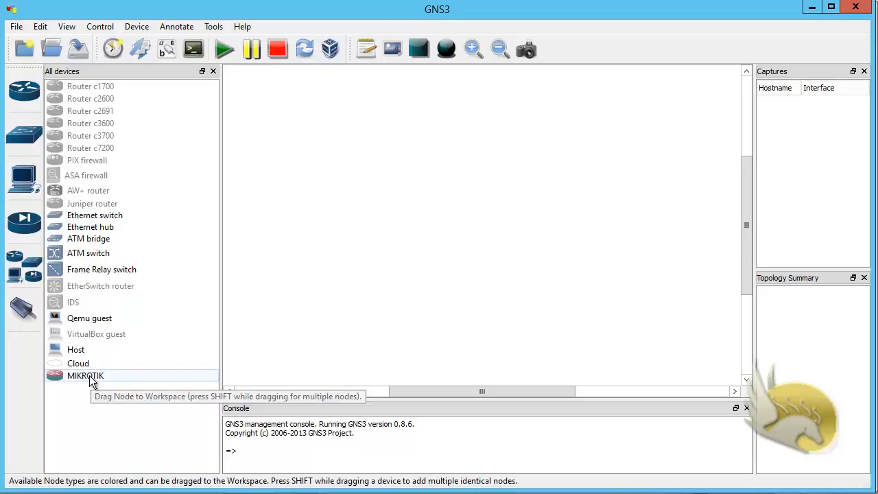
{"action": "left_click_drag", "start_coordinate": [92, 381], "coordinate": [407, 210]}
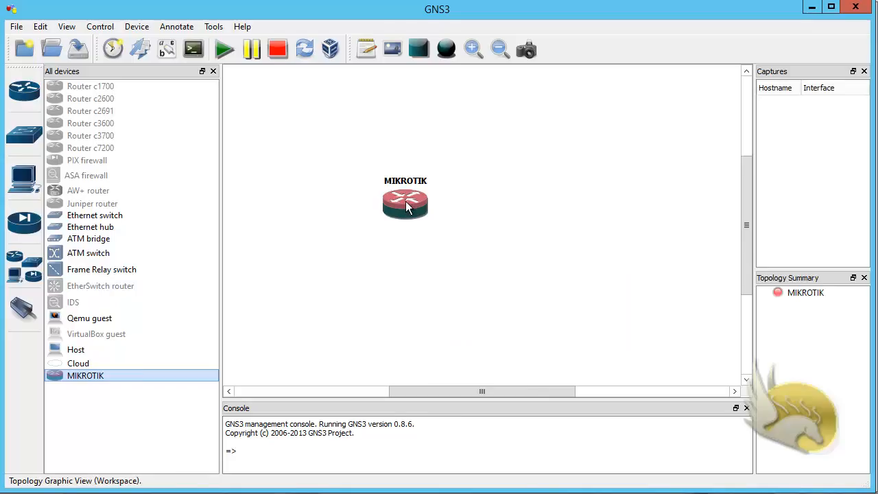
{"action": "right_click", "coordinate": [407, 203]}
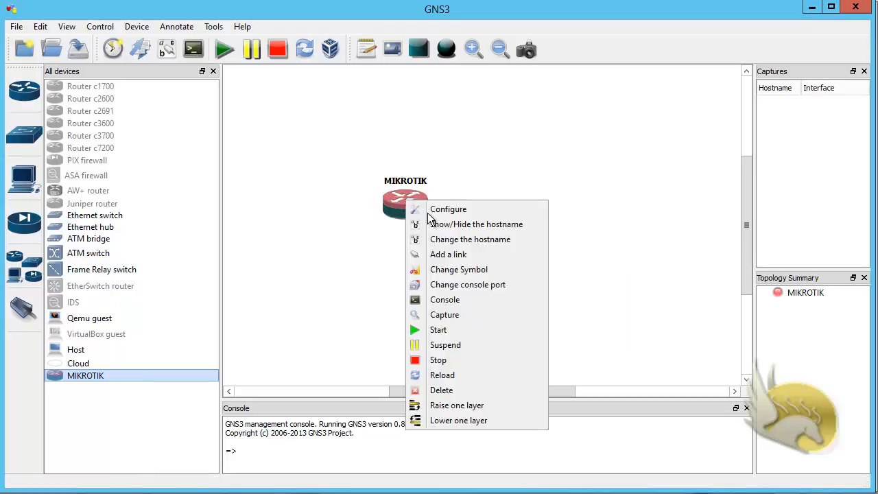
{"action": "left_click", "coordinate": [479, 240]}
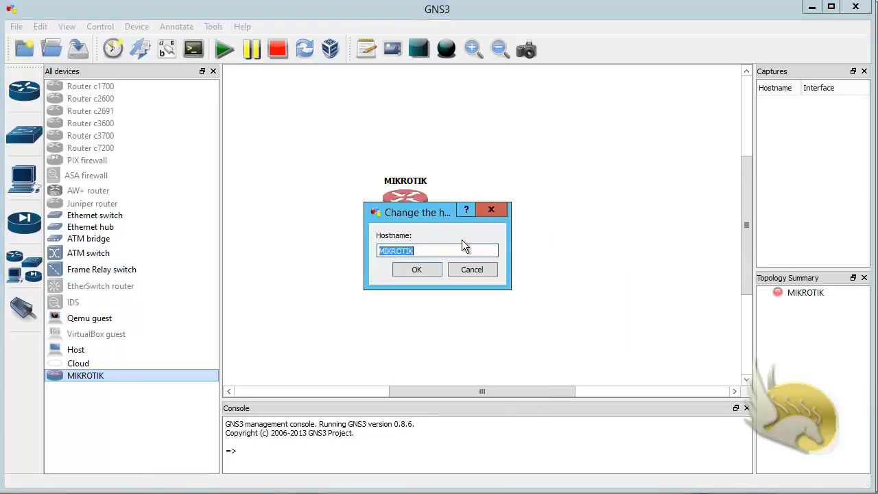
{"action": "left_click", "coordinate": [427, 249]}
{"action": "type", "text": "1"}
{"action": "left_click", "coordinate": [420, 269]}
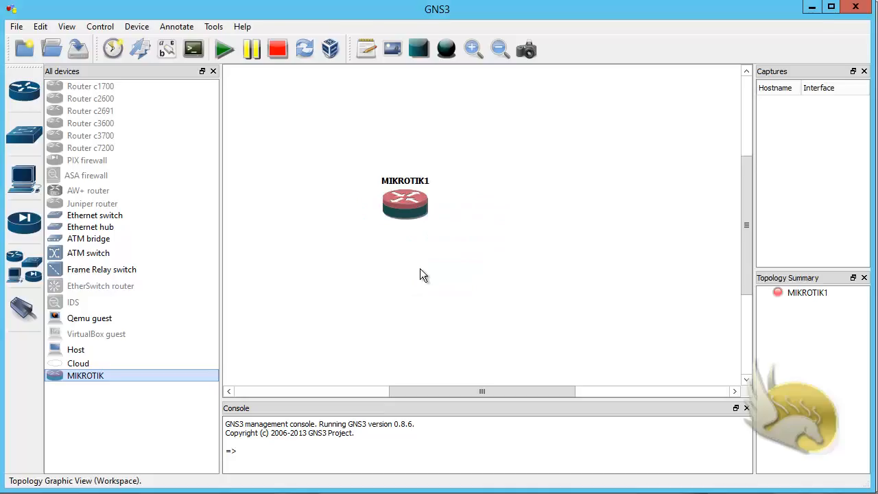
Start MIKROTIK1 and log in to its RouterOS console as admin with an empty password
{"action": "right_click", "coordinate": [408, 210]}
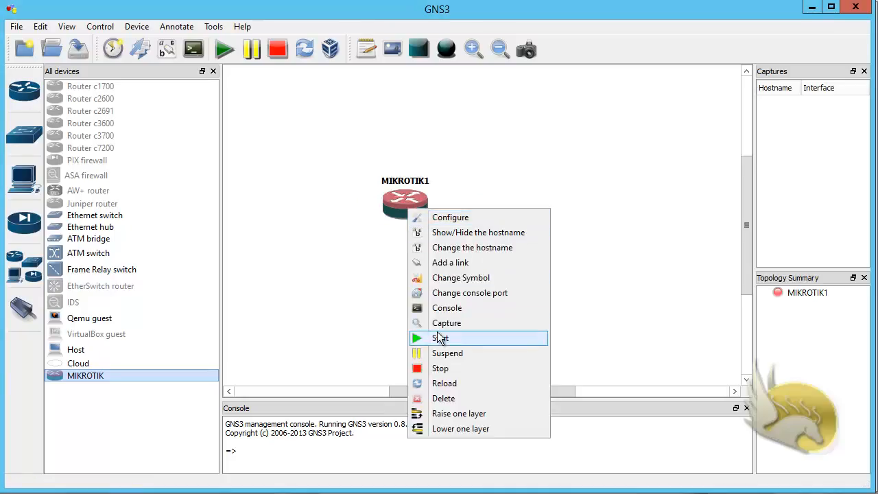
{"action": "left_click", "coordinate": [439, 337]}
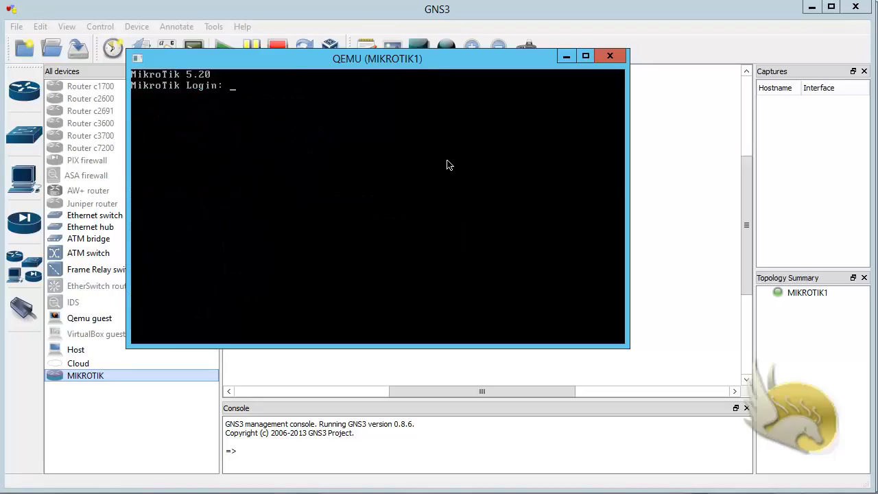
{"action": "type", "text": "admin"}
{"action": "key", "text": "Return"}
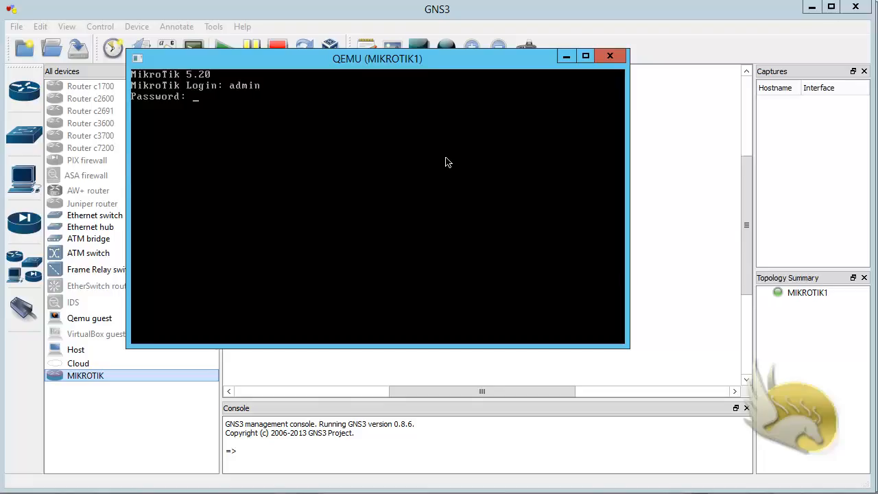
{"action": "key", "text": "Return"}
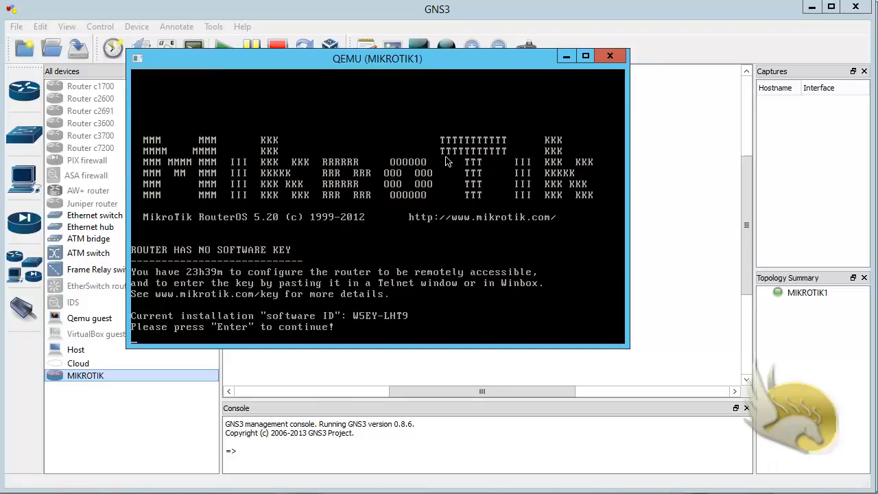
{"action": "key", "text": "Return"}
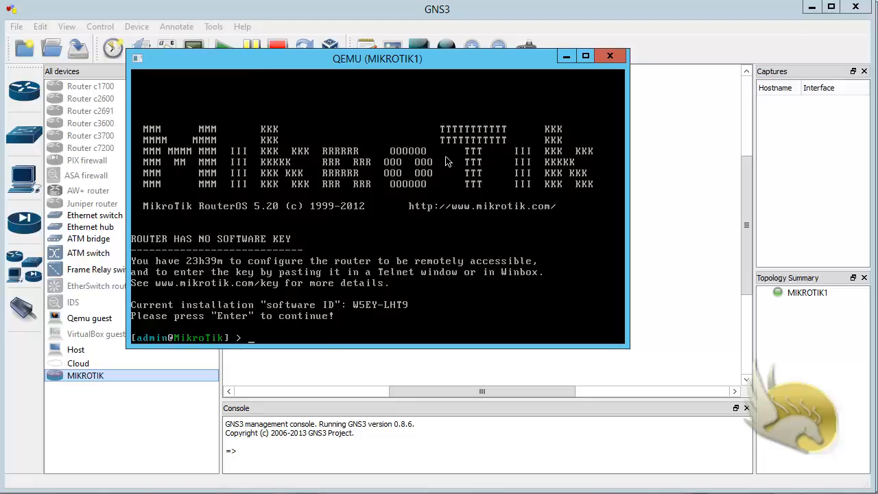
Run 'ip address add' and enter 10.10.10.101/24 at the address prompt
{"action": "type", "text": "ip address add"}
{"action": "key", "text": "Return"}
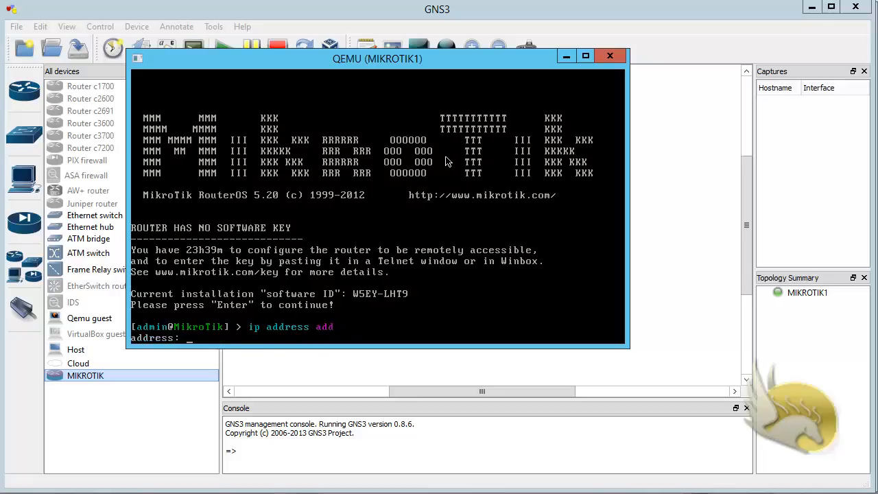
{"action": "type", "text": "10.10.10.101/24"}
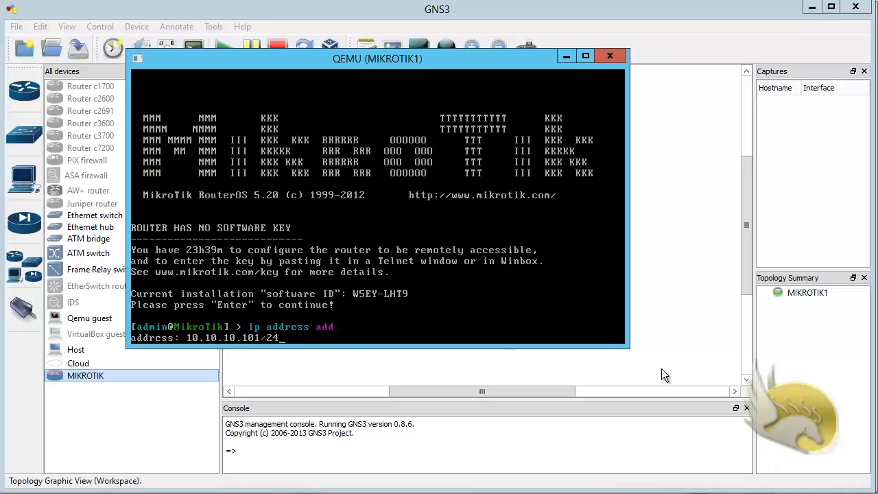
{"action": "right_click", "coordinate": [762, 493]}
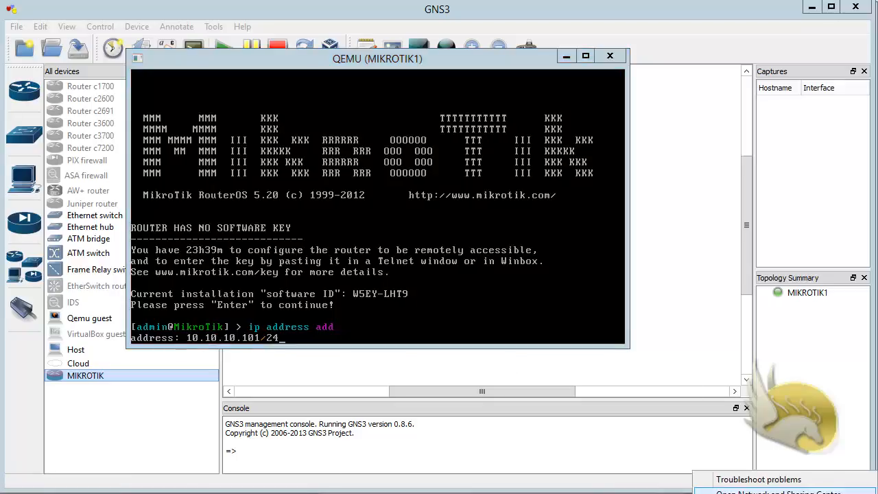
{"action": "left_click", "coordinate": [741, 491]}
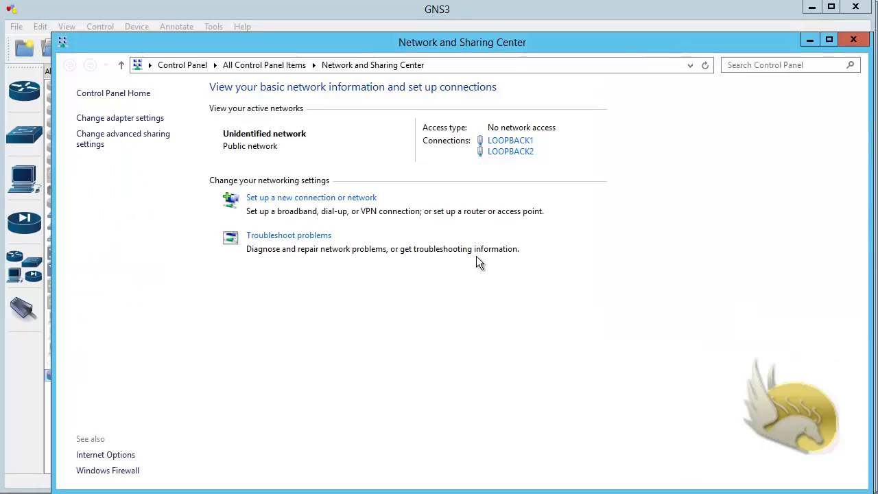
{"action": "left_click", "coordinate": [510, 141]}
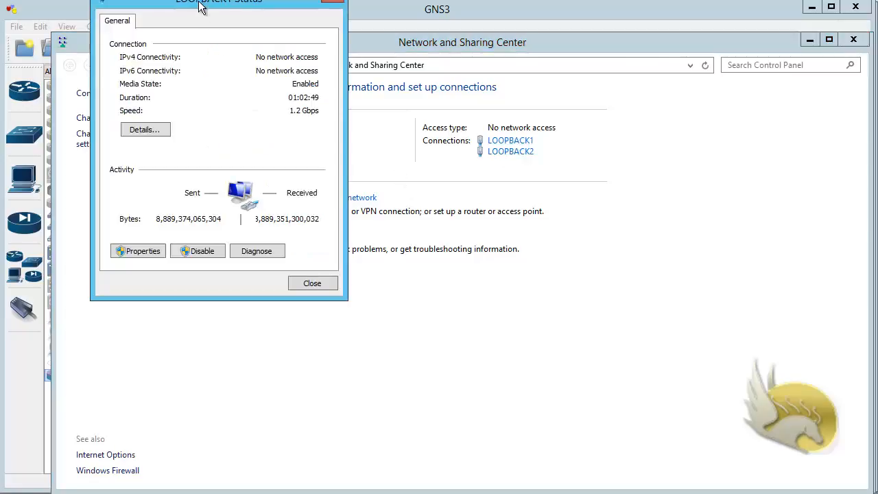
{"action": "left_click_drag", "start_coordinate": [201, 2], "coordinate": [217, 49]}
{"action": "left_click", "coordinate": [183, 177]}
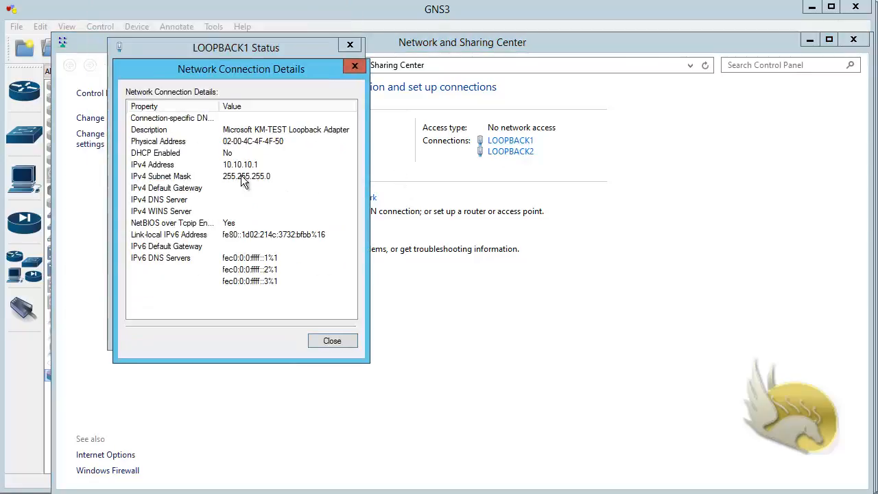
{"action": "left_click", "coordinate": [231, 168]}
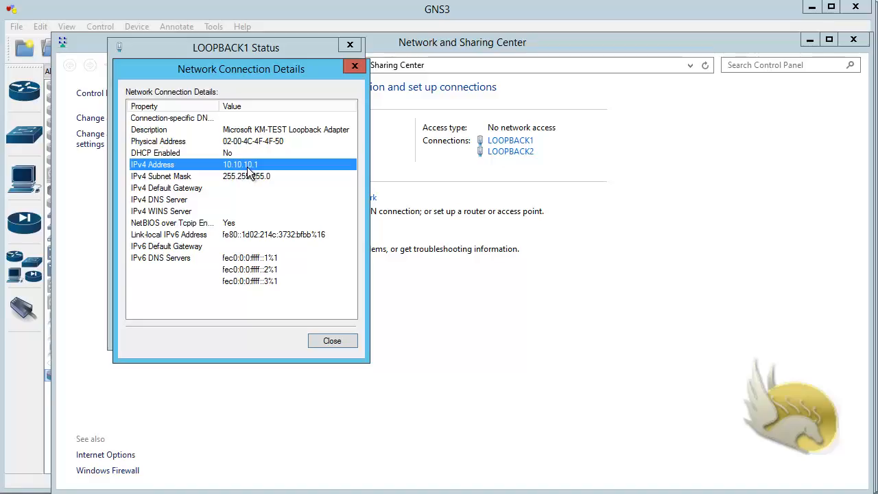
{"action": "left_click", "coordinate": [344, 341]}
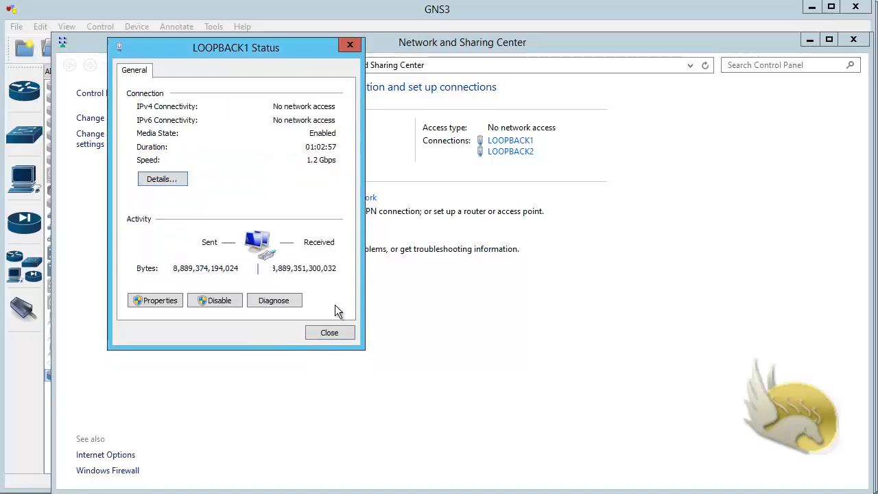
{"action": "left_click", "coordinate": [334, 334]}
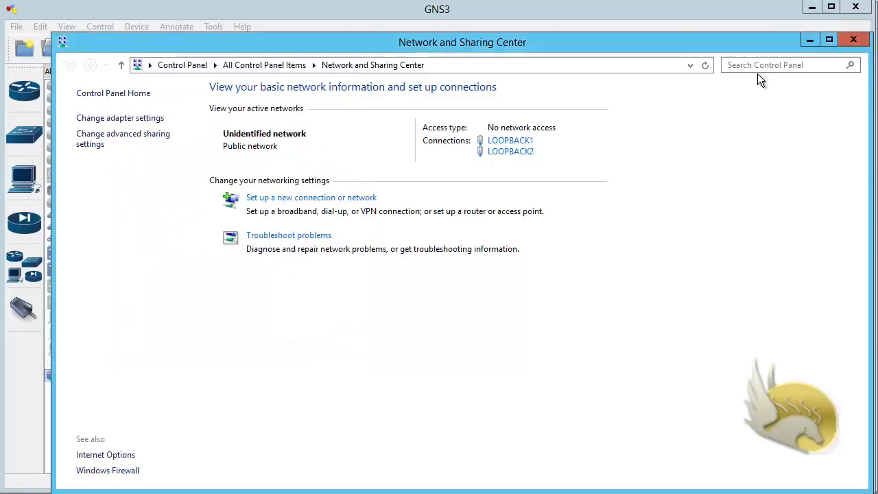
{"action": "left_click", "coordinate": [854, 40]}
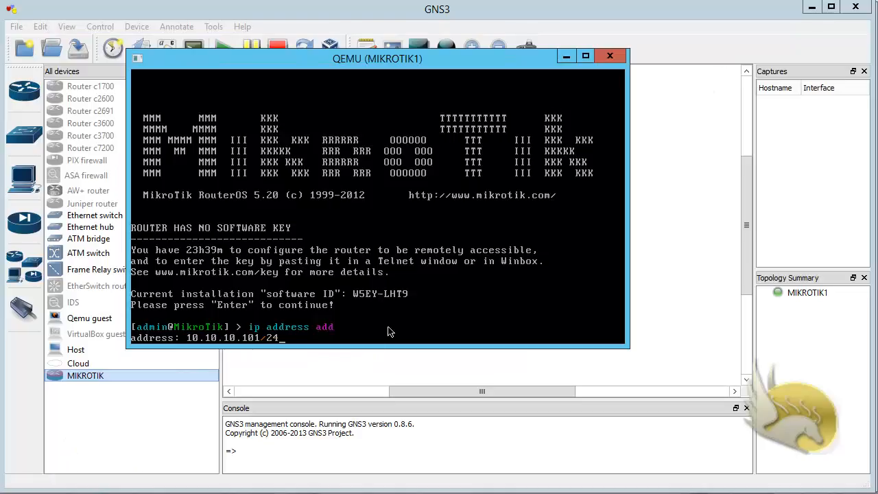
Assign 10.10.10.101/24 to ether1 and list the router's IP addresses with 'ip address print'
{"action": "key", "text": "Return"}
{"action": "type", "text": "e"}
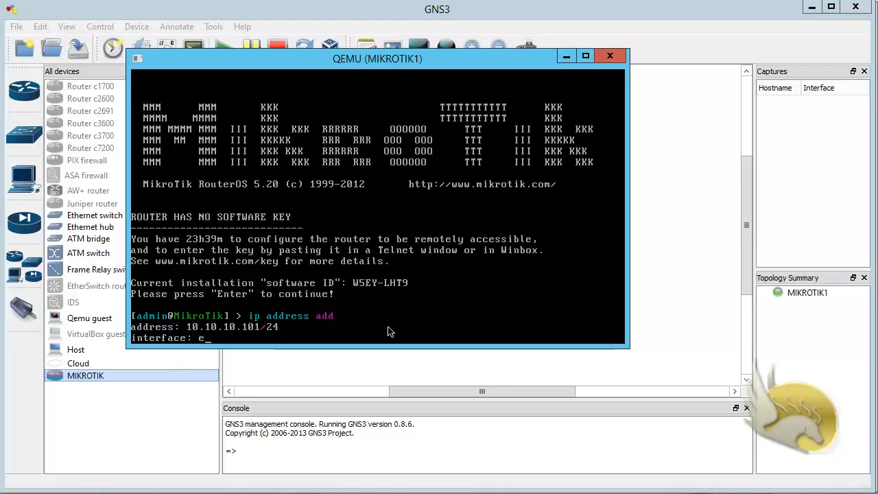
{"action": "type", "text": "ther1"}
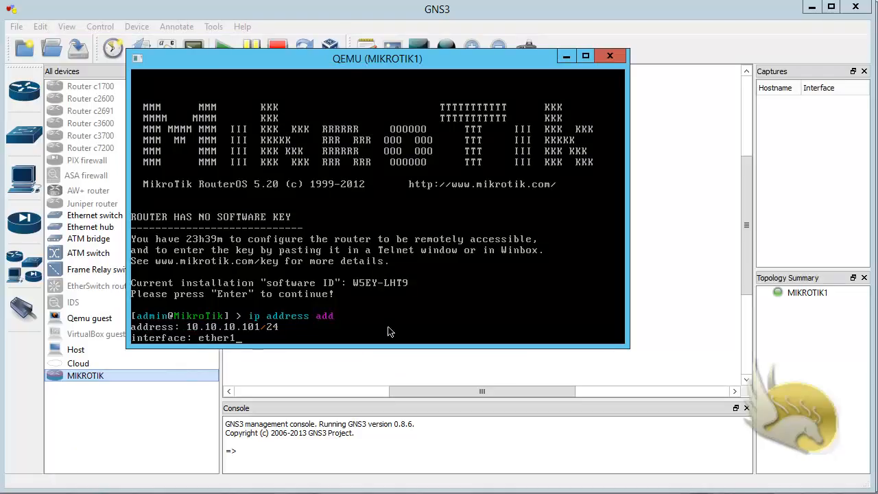
{"action": "key", "text": "Return"}
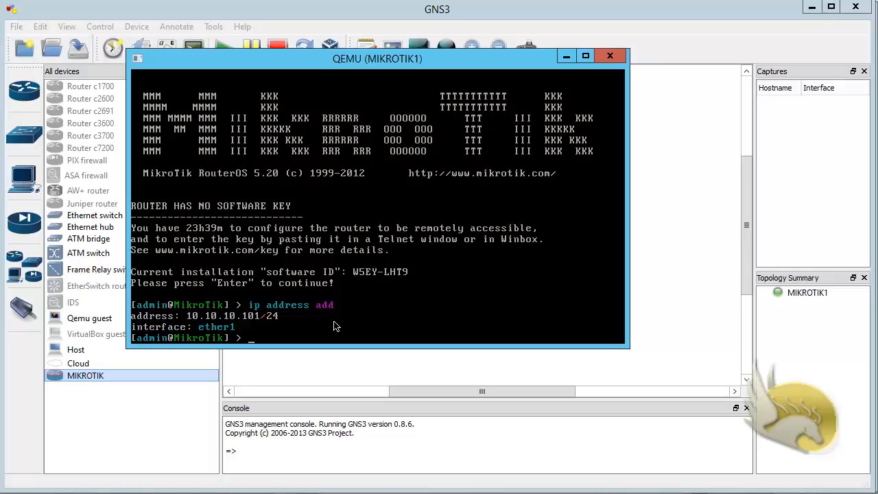
{"action": "type", "text": "ip address print"}
{"action": "key", "text": "Return"}
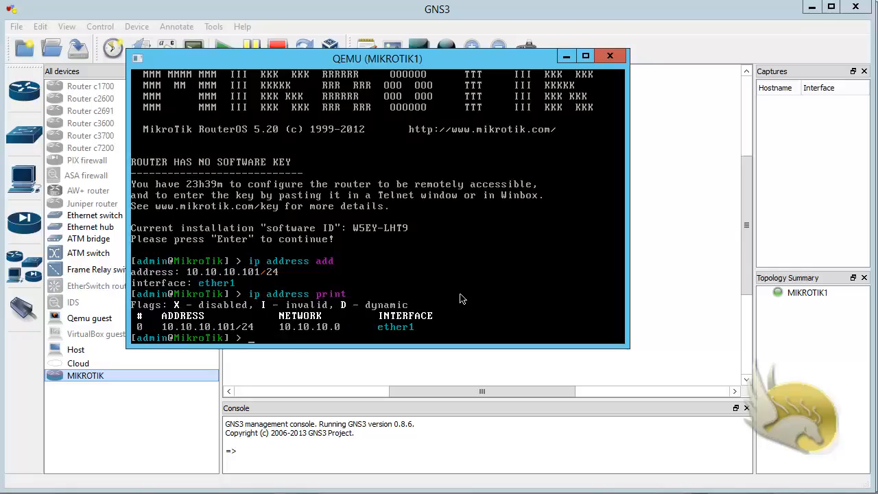
Shut down the router with 'system shutdown', confirming with y
{"action": "type", "text": "system shut"}
{"action": "key", "text": "Return"}
{"action": "type", "text": "y"}
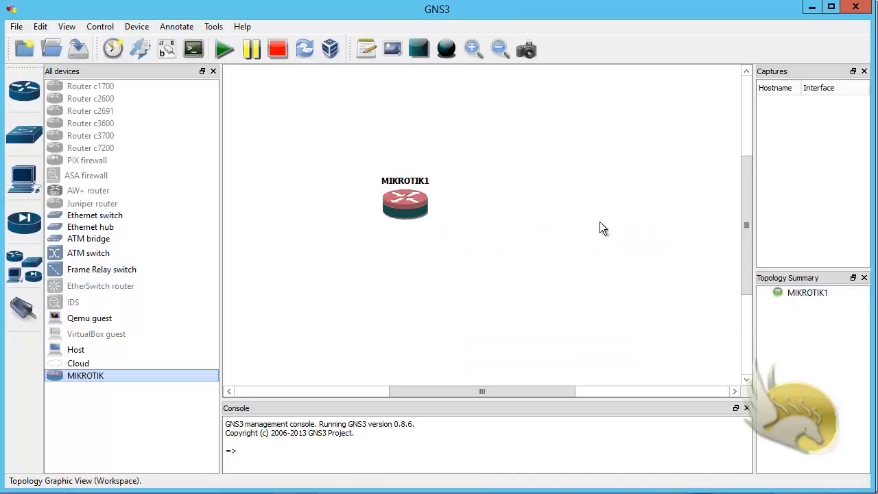
Stop all devices, move MIKROTIK1 higher, and drop cloud node C1 below it
{"action": "left_click", "coordinate": [276, 50]}
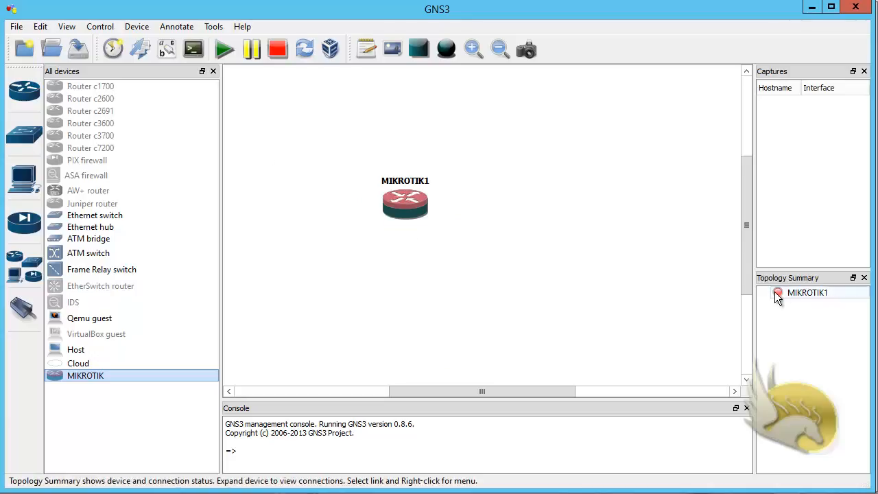
{"action": "left_click_drag", "start_coordinate": [405, 217], "coordinate": [414, 147]}
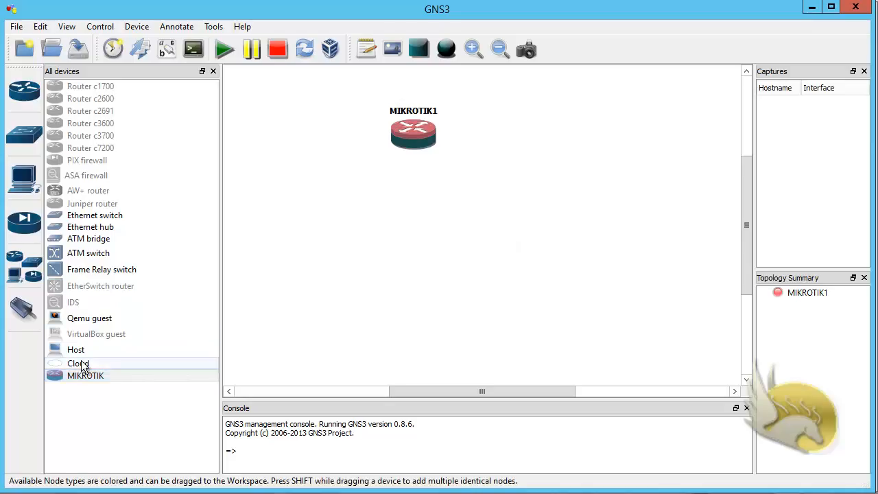
{"action": "left_click_drag", "start_coordinate": [81, 366], "coordinate": [237, 332]}
{"action": "left_click_drag", "start_coordinate": [405, 301], "coordinate": [405, 300]}
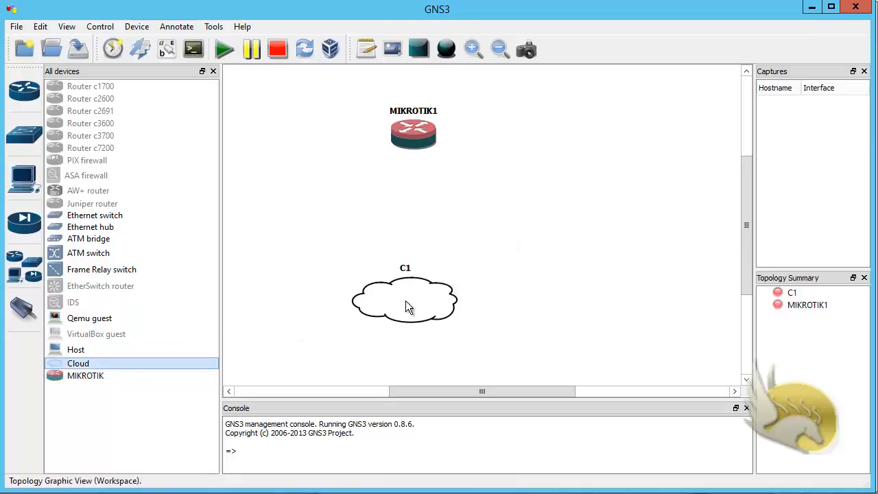
Configure cloud C1 with a generic Ethernet NIO on the host Network adapter (LOOPBACK1)
{"action": "right_click", "coordinate": [406, 301]}
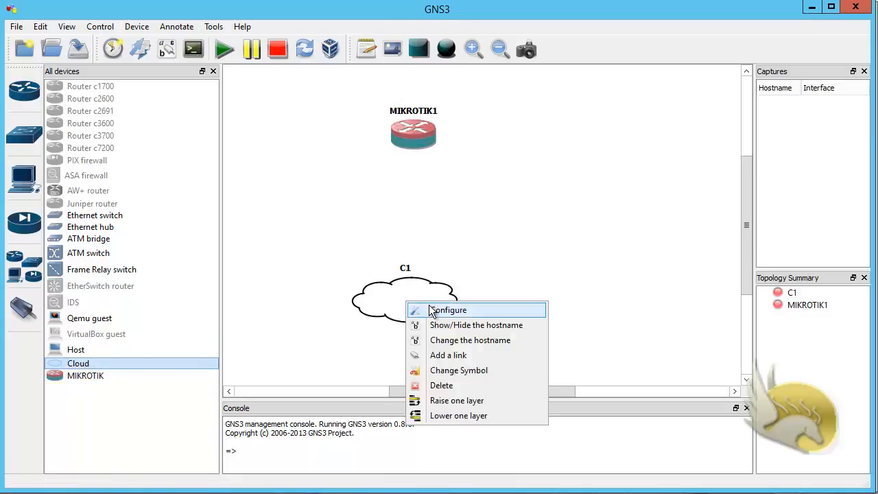
{"action": "left_click", "coordinate": [436, 310]}
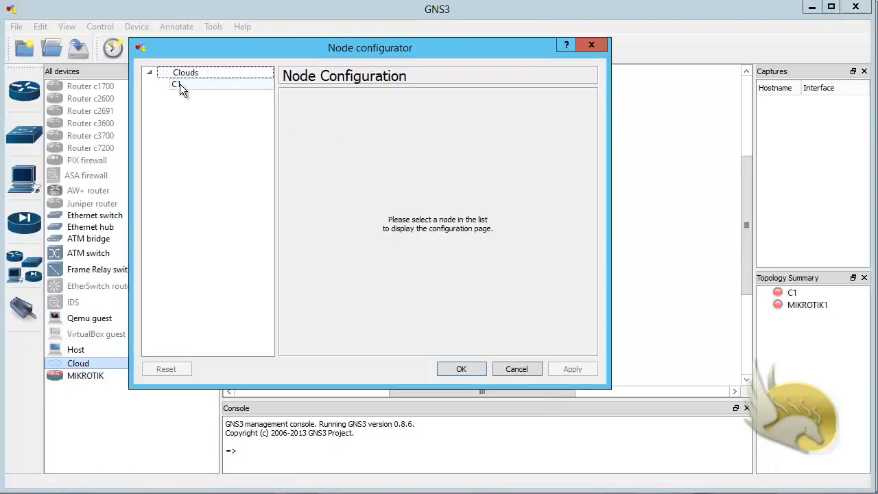
{"action": "left_click", "coordinate": [203, 88]}
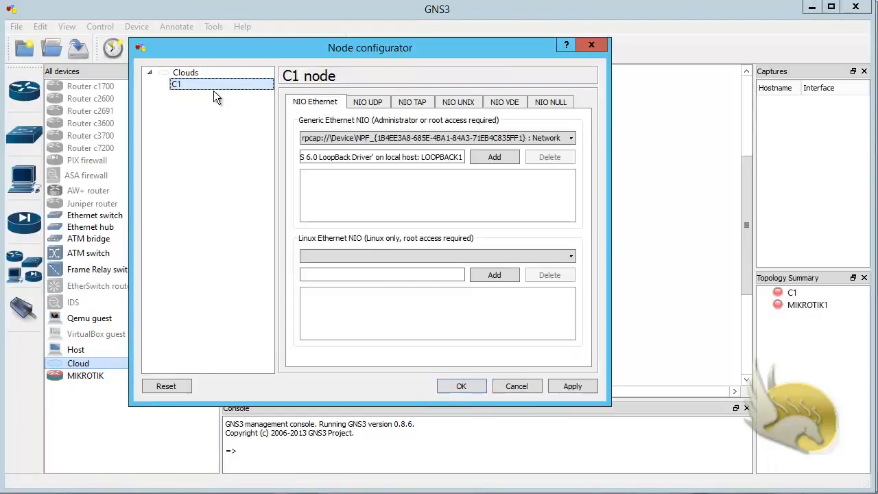
{"action": "left_click", "coordinate": [541, 138]}
{"action": "left_click", "coordinate": [574, 138]}
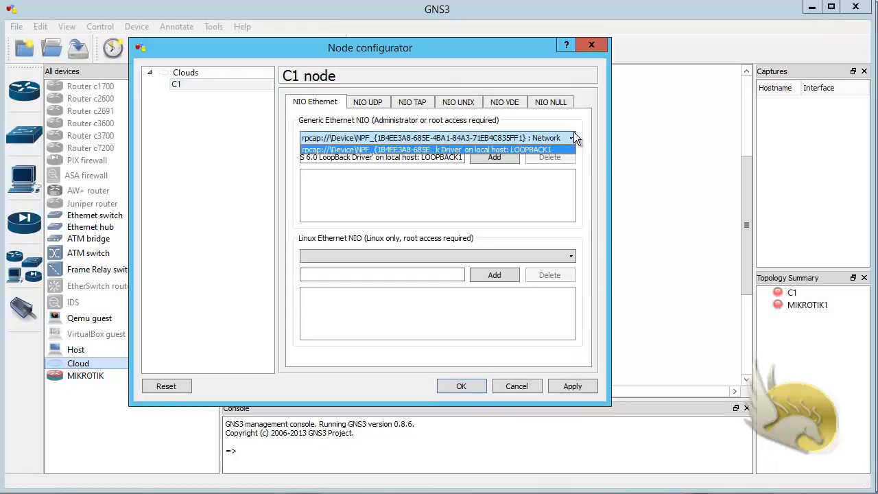
{"action": "key", "text": "Escape"}
{"action": "left_click", "coordinate": [501, 158]}
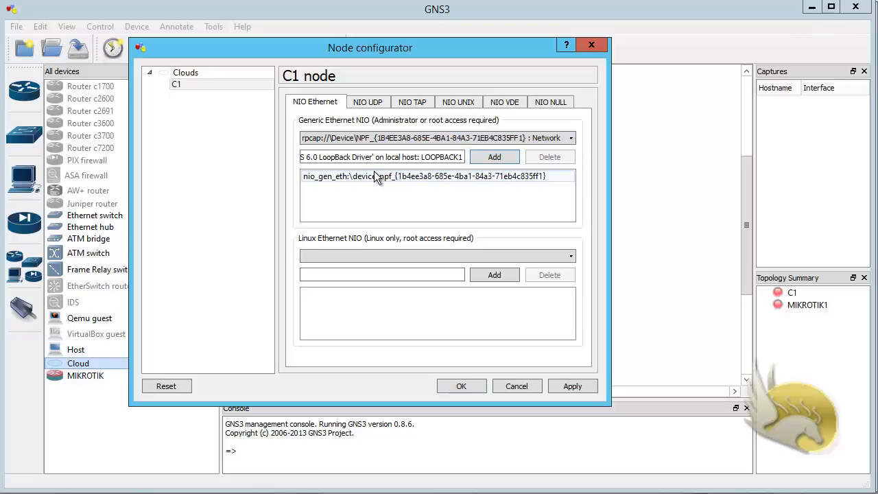
{"action": "left_click", "coordinate": [570, 140]}
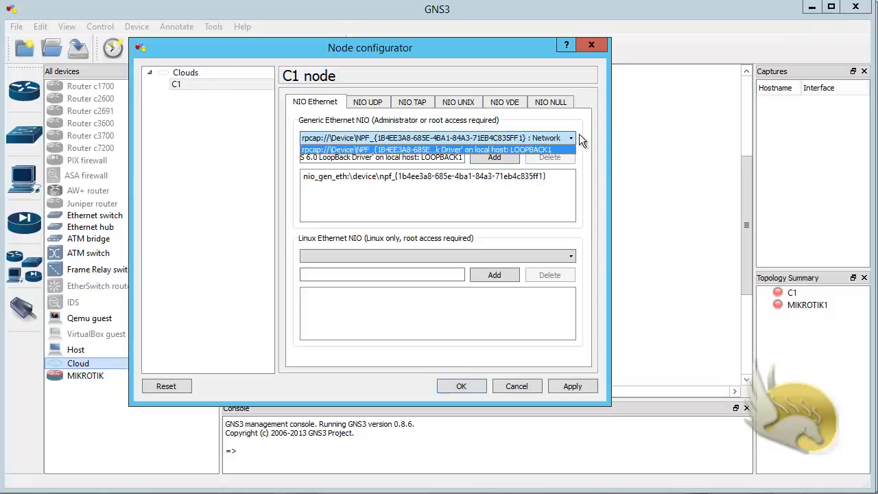
{"action": "left_click", "coordinate": [580, 135]}
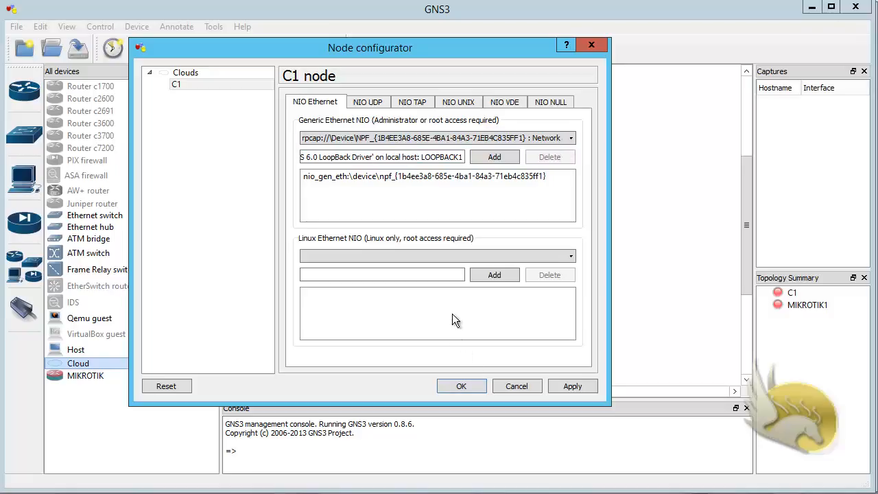
{"action": "left_click", "coordinate": [455, 385]}
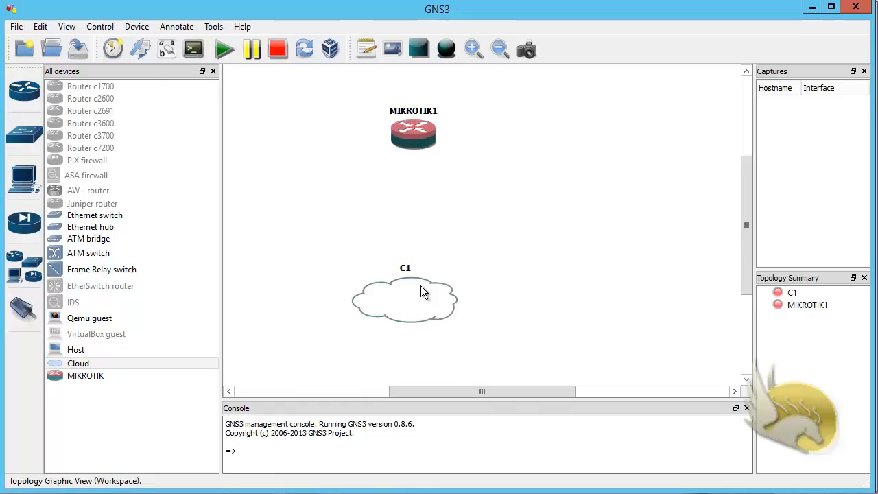
Shift C1 slightly right and place Ethernet switch SW1 between MIKROTIK1 and C1
{"action": "left_click_drag", "start_coordinate": [428, 317], "coordinate": [458, 319]}
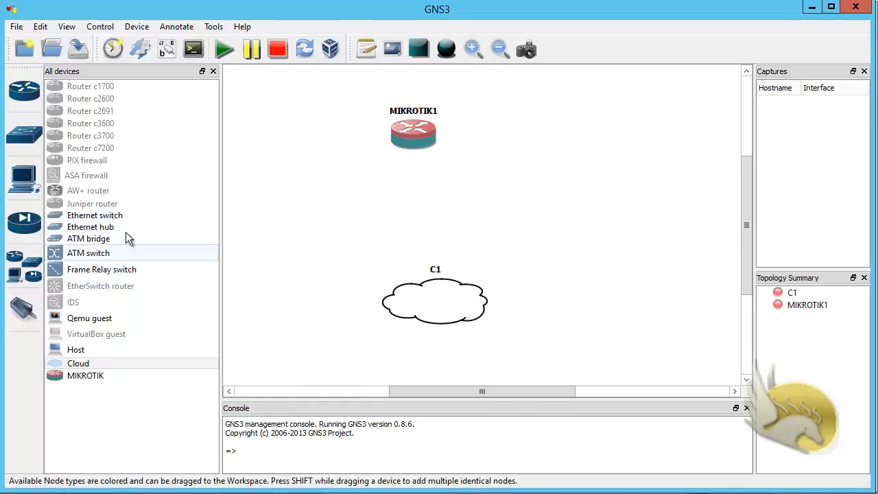
{"action": "left_click", "coordinate": [95, 217]}
{"action": "left_click_drag", "start_coordinate": [95, 219], "coordinate": [294, 218]}
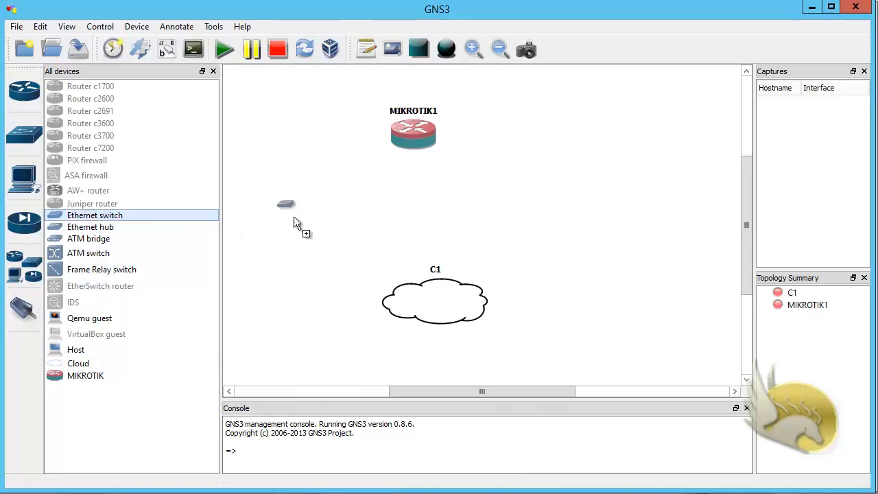
{"action": "left_click_drag", "start_coordinate": [415, 228], "coordinate": [416, 222]}
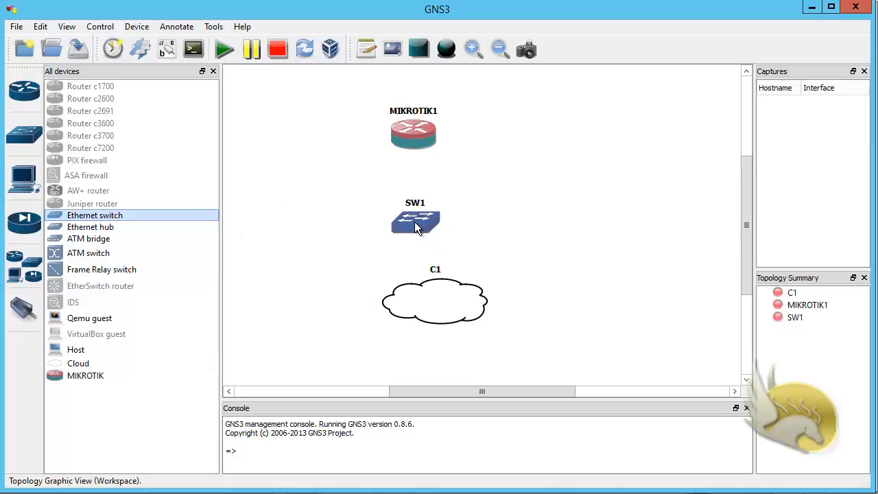
Review SW1's default ports 1–8 on VLAN 1 and close without changes
{"action": "right_click", "coordinate": [415, 222]}
{"action": "left_click", "coordinate": [455, 232]}
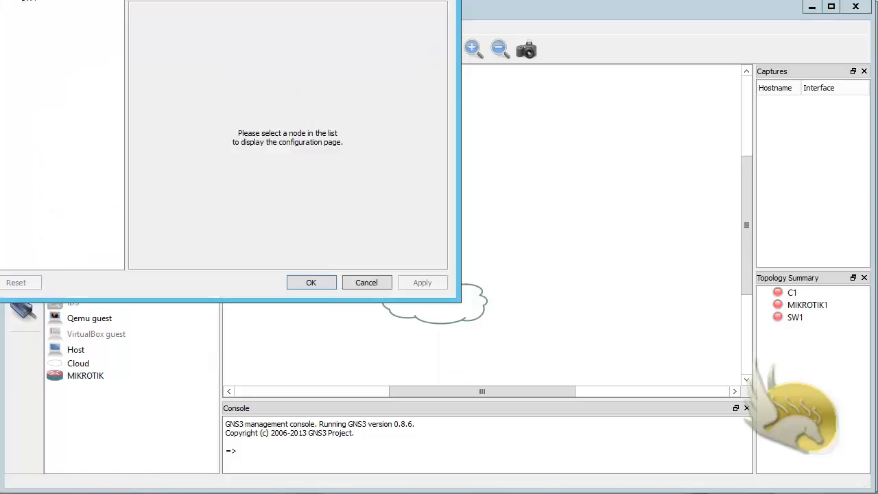
{"action": "left_click", "coordinate": [111, 59]}
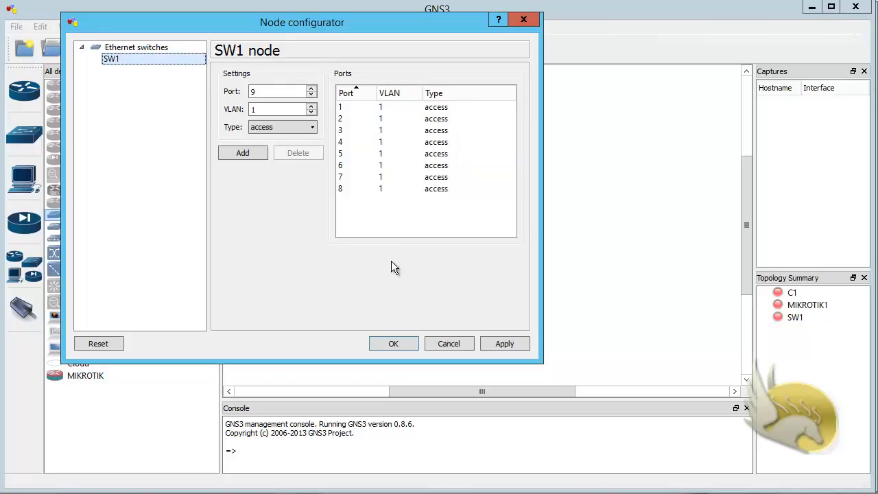
{"action": "left_click", "coordinate": [447, 343]}
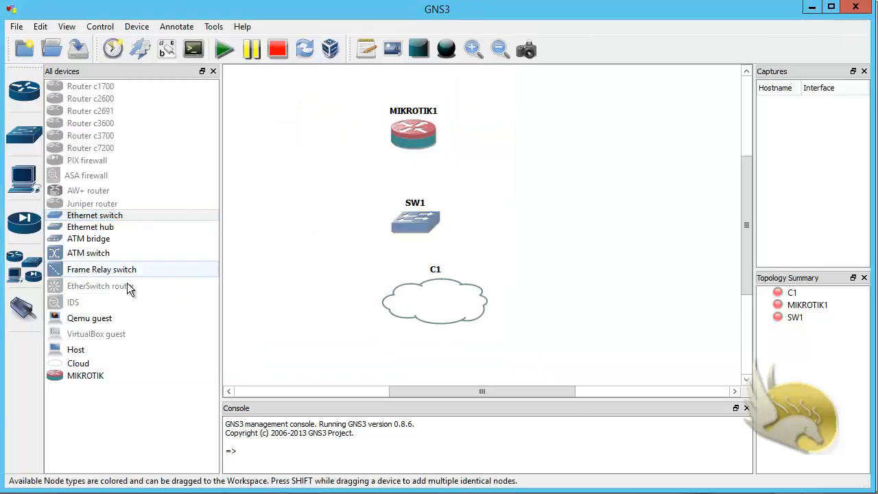
Link cloud C1's nio_gen_eth interface to SW1 port 1
{"action": "left_click", "coordinate": [24, 311]}
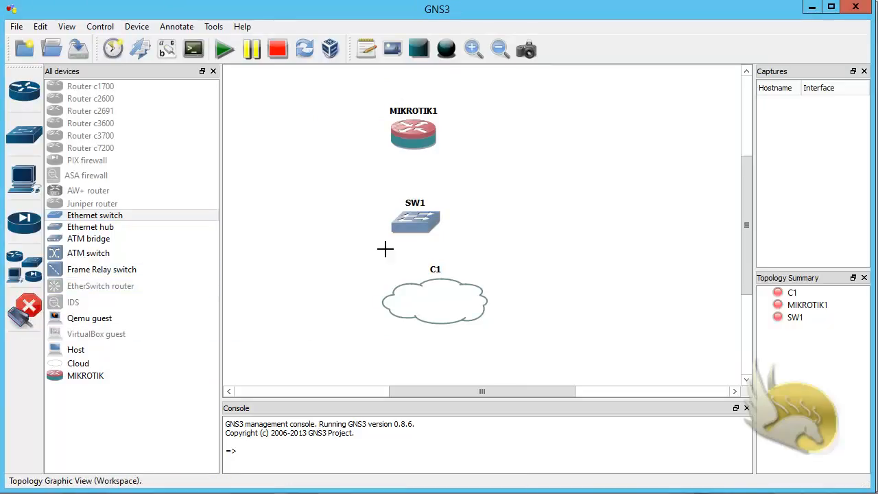
{"action": "left_click", "coordinate": [436, 295]}
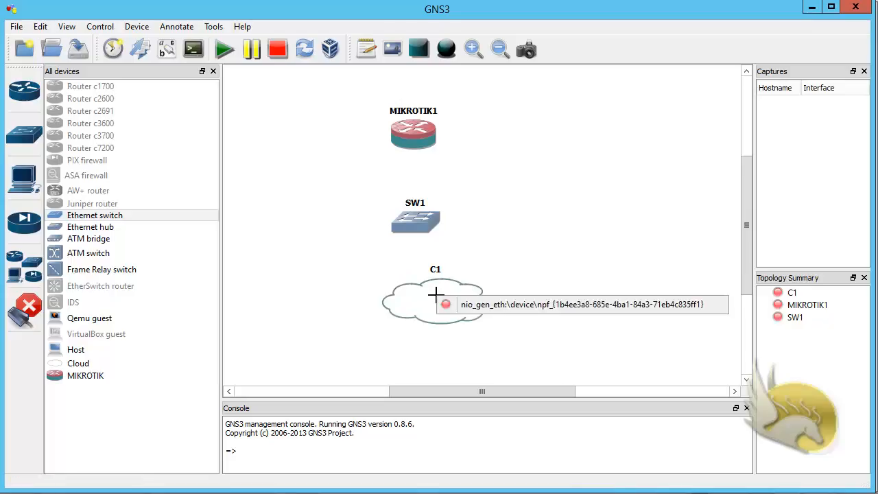
{"action": "left_click", "coordinate": [490, 310]}
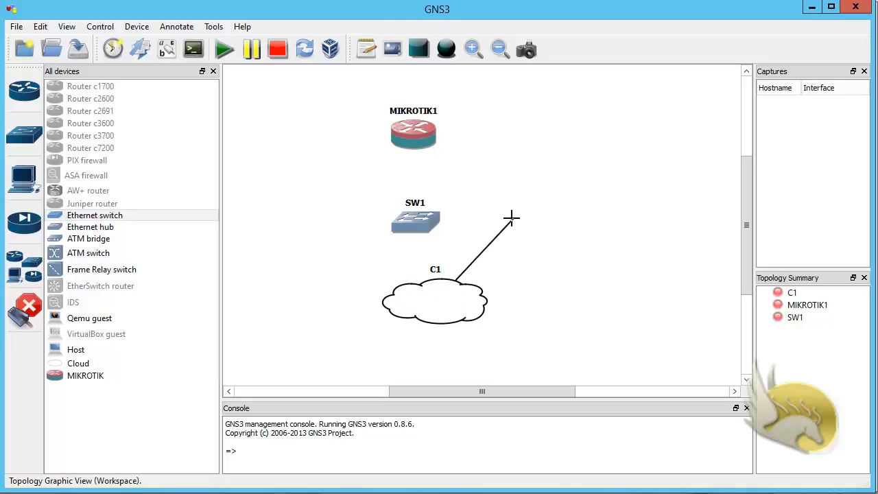
{"action": "left_click", "coordinate": [420, 215]}
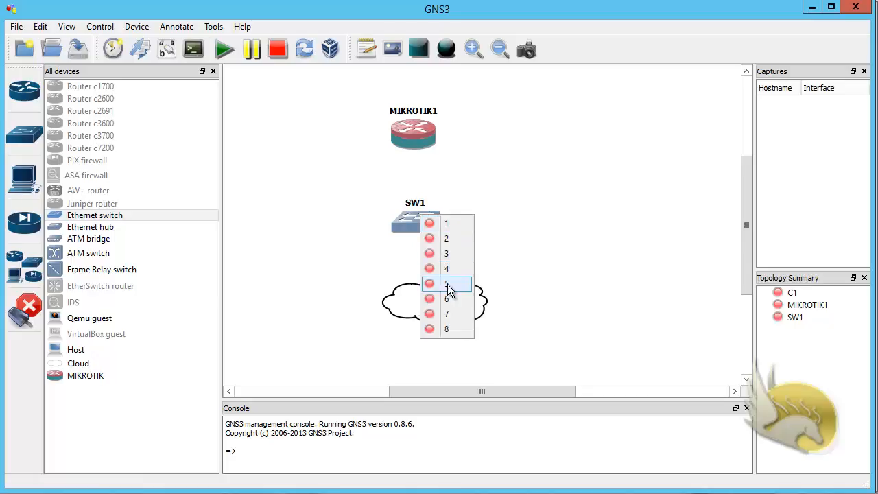
{"action": "left_click", "coordinate": [432, 224]}
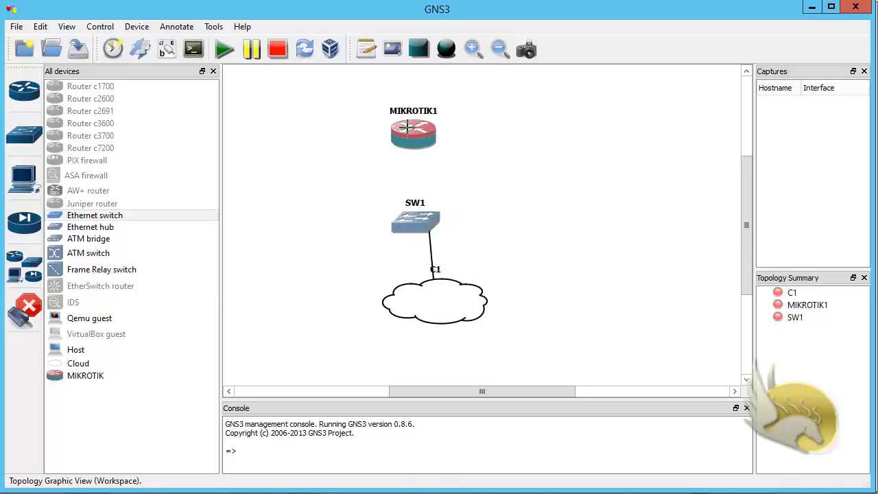
Link MIKROTIK1's e0 to SW1 port 2 and turn off link mode
{"action": "left_click", "coordinate": [407, 127]}
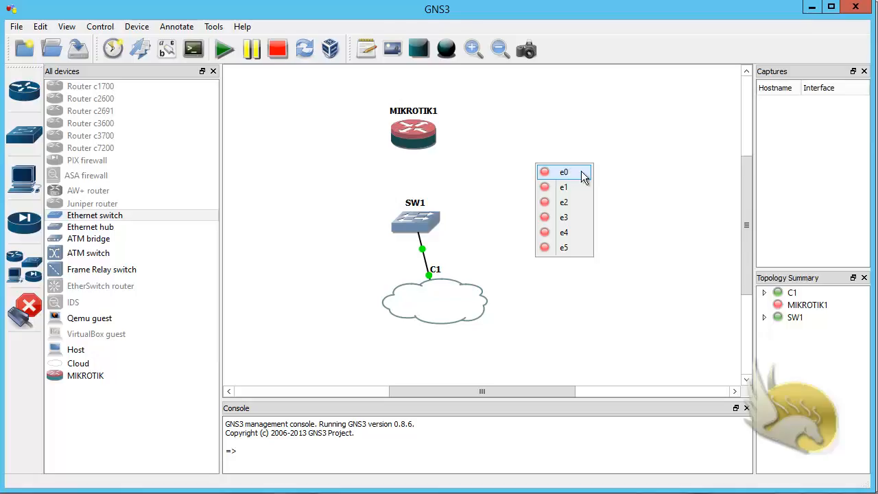
{"action": "left_click", "coordinate": [580, 173]}
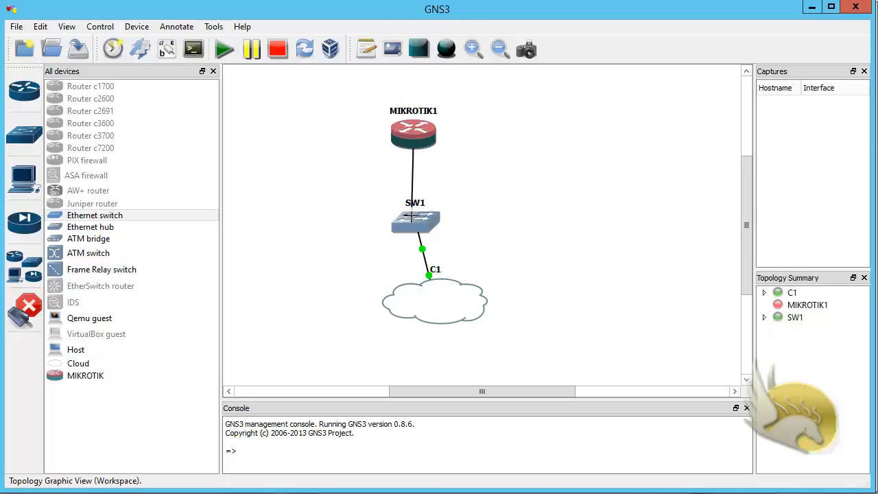
{"action": "left_click", "coordinate": [412, 217]}
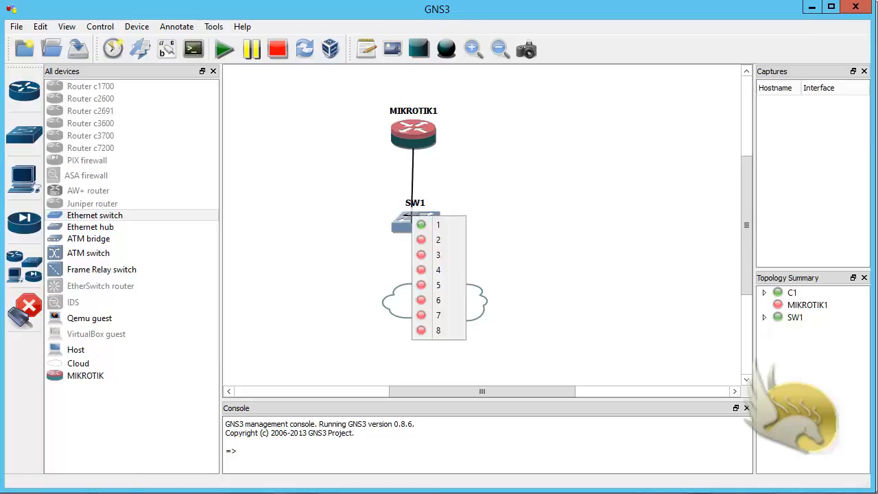
{"action": "left_click", "coordinate": [431, 239]}
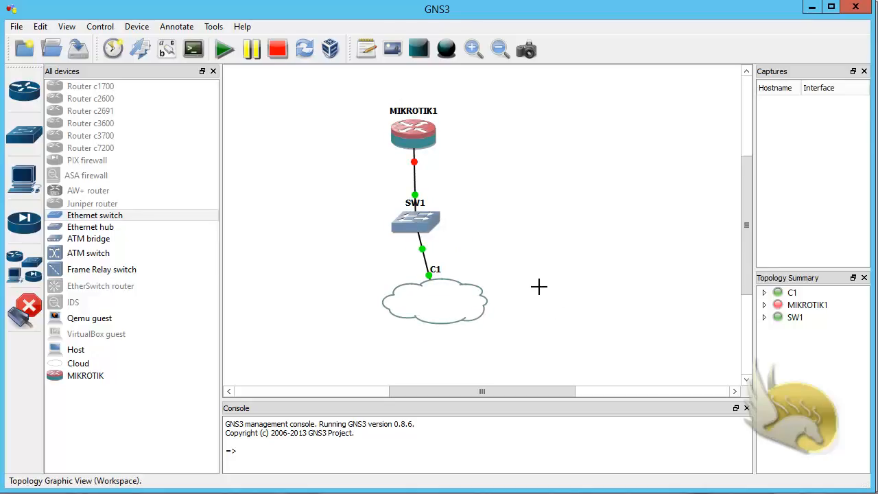
{"action": "left_click", "coordinate": [26, 306]}
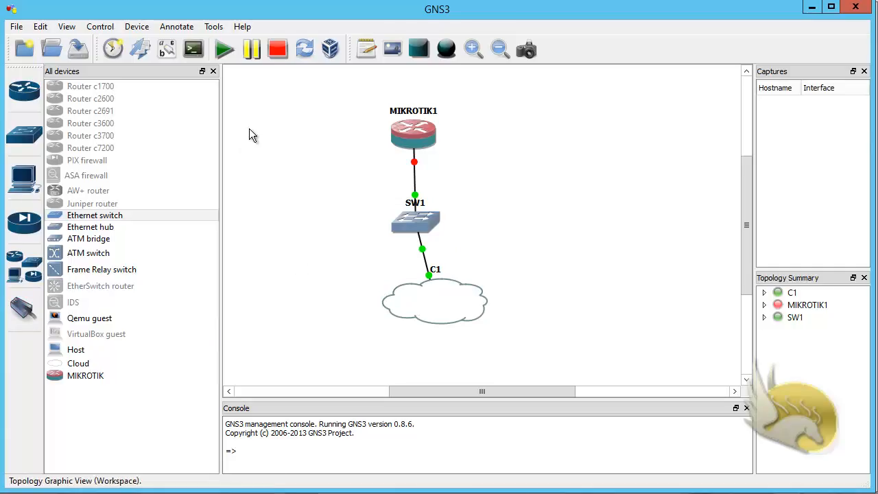
Hide the device list and start all devices so MIKROTIK1 boots to the login prompt
{"action": "left_click", "coordinate": [26, 268]}
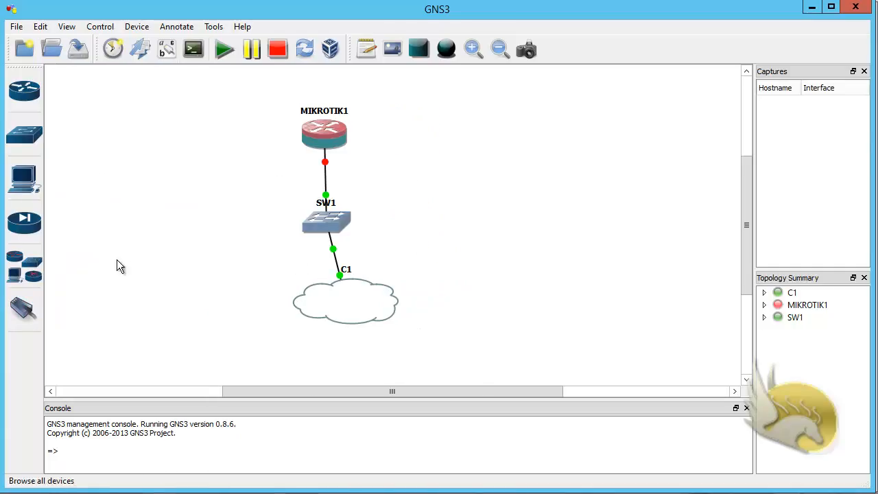
{"action": "left_click", "coordinate": [225, 55]}
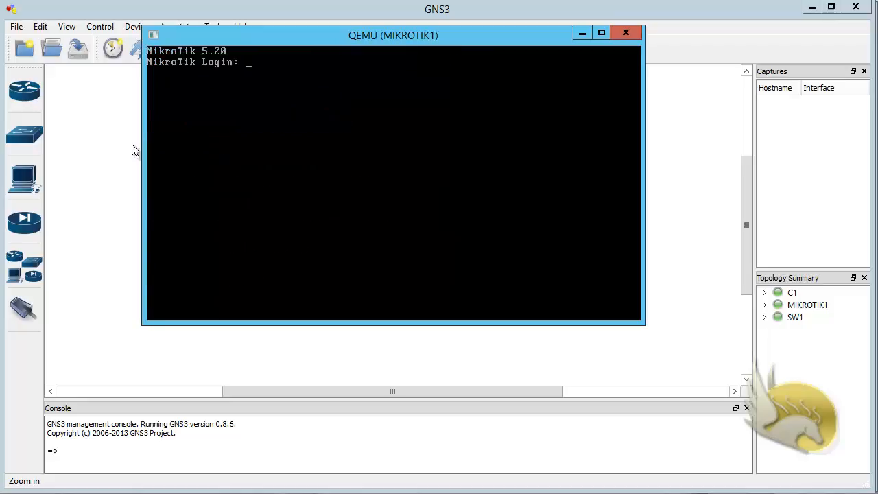
Launch winbox.exe from the Program Files\GNS3 folder on Local Disk (D:)
{"action": "key", "text": "alt+Tab"}
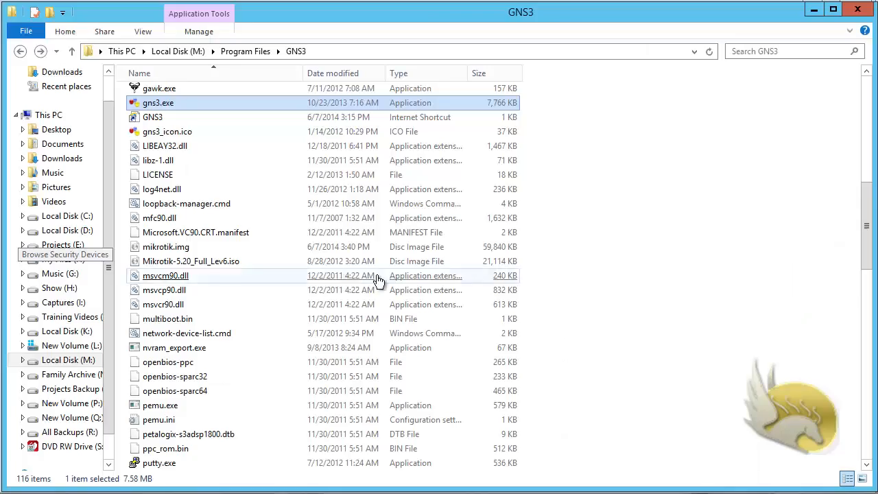
{"action": "scroll", "coordinate": [378, 281], "scroll_direction": "down", "scroll_amount": 18}
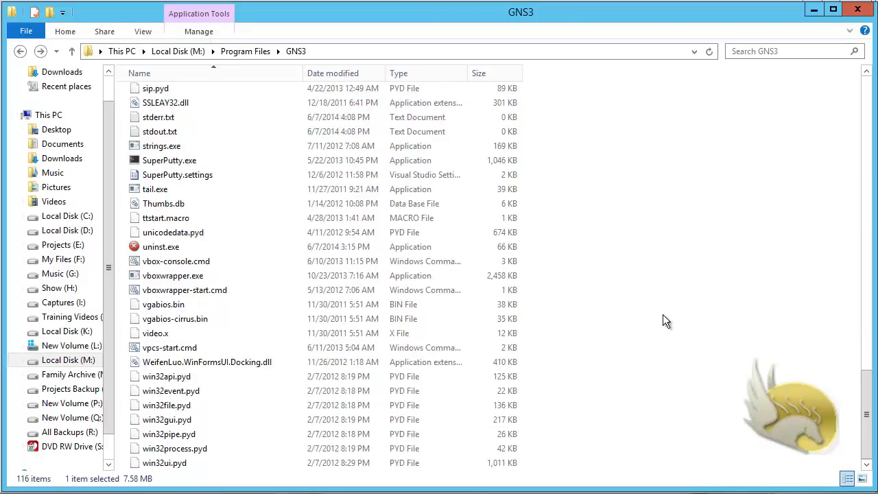
{"action": "left_click", "coordinate": [87, 231]}
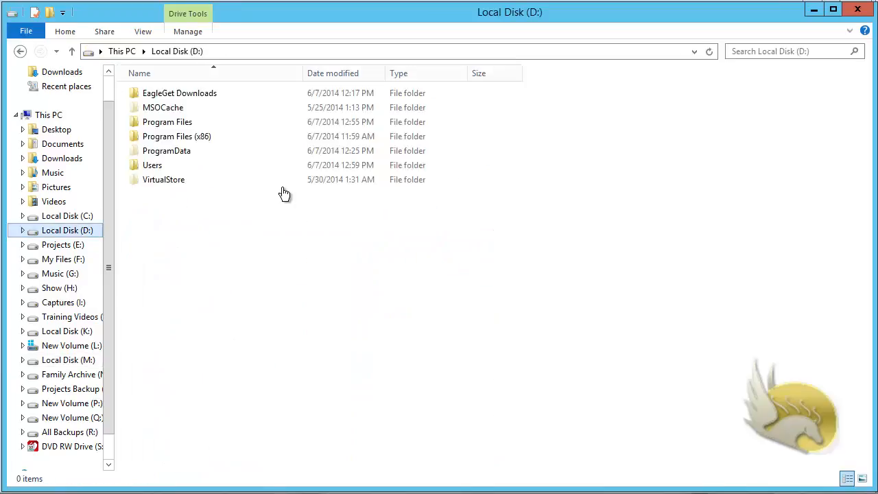
{"action": "double_click", "coordinate": [180, 124]}
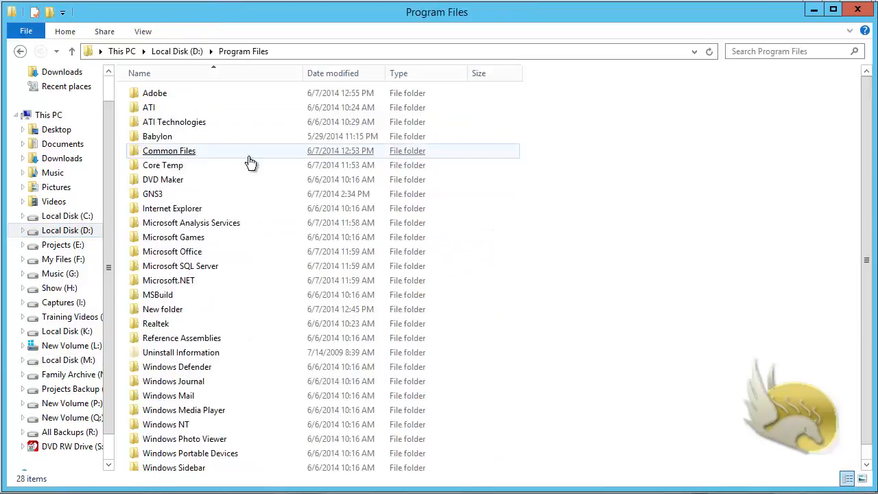
{"action": "double_click", "coordinate": [155, 194]}
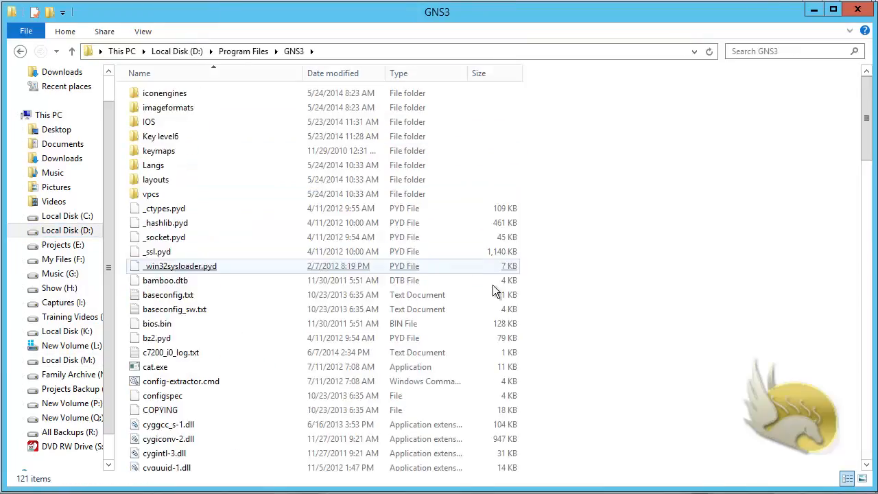
{"action": "scroll", "coordinate": [493, 286], "scroll_direction": "down", "scroll_amount": 20}
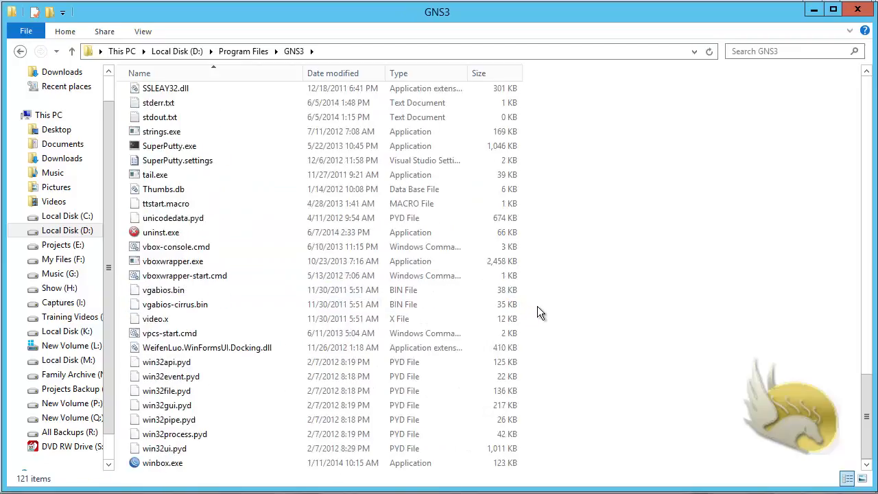
{"action": "left_click", "coordinate": [168, 467]}
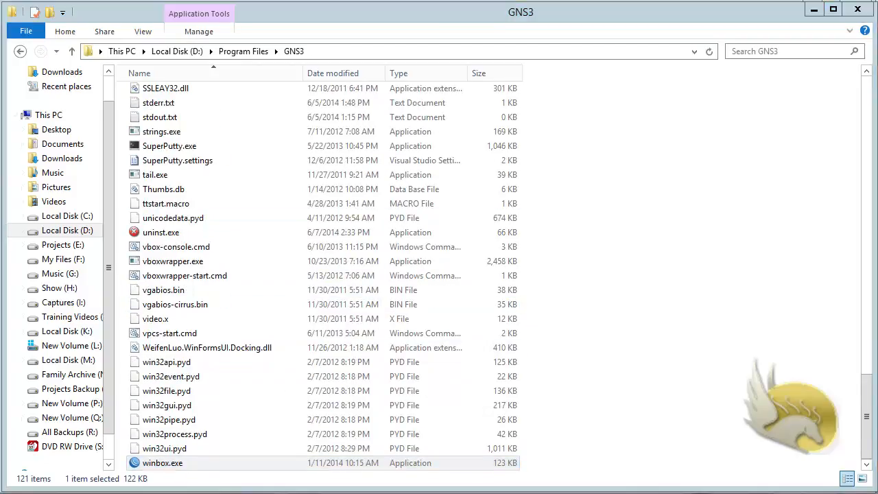
{"action": "left_click_drag", "start_coordinate": [275, 1], "coordinate": [556, 172]}
Enter 10.10.10.101 as the WinBox address, save the session, and connect
{"action": "left_click", "coordinate": [813, 10]}
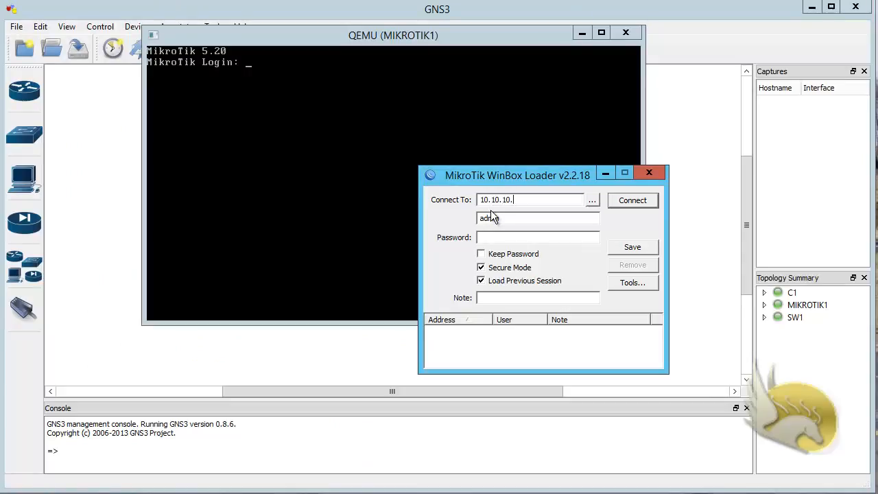
{"action": "type", "text": "101"}
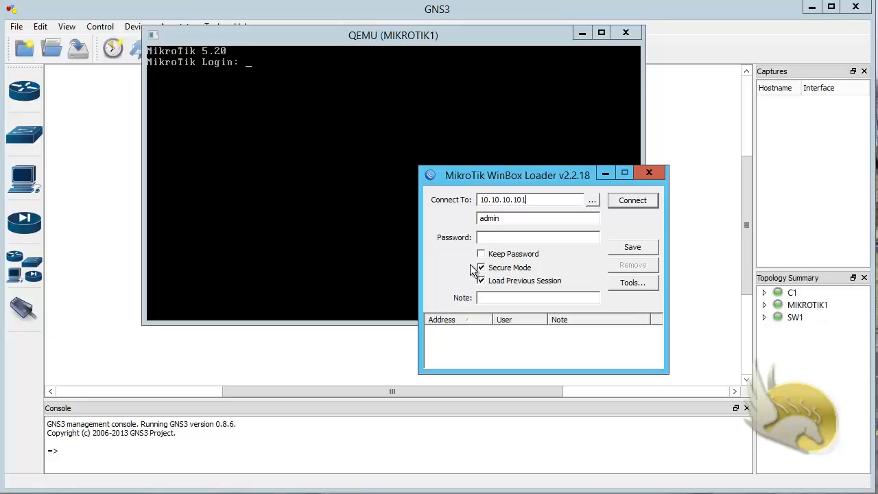
{"action": "left_click", "coordinate": [594, 199]}
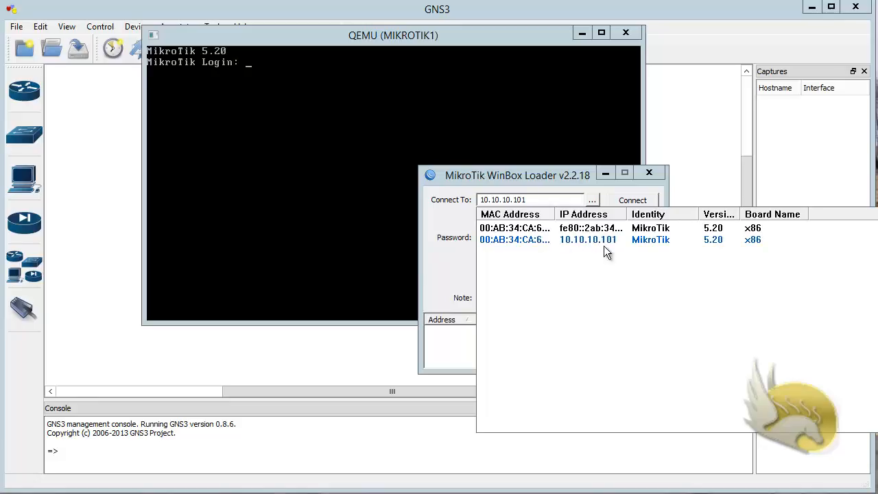
{"action": "left_click", "coordinate": [532, 202]}
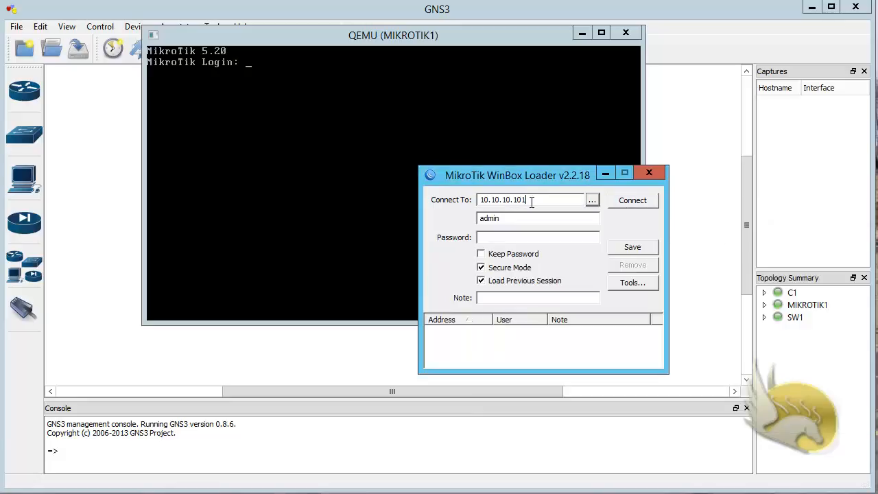
{"action": "left_click", "coordinate": [622, 247]}
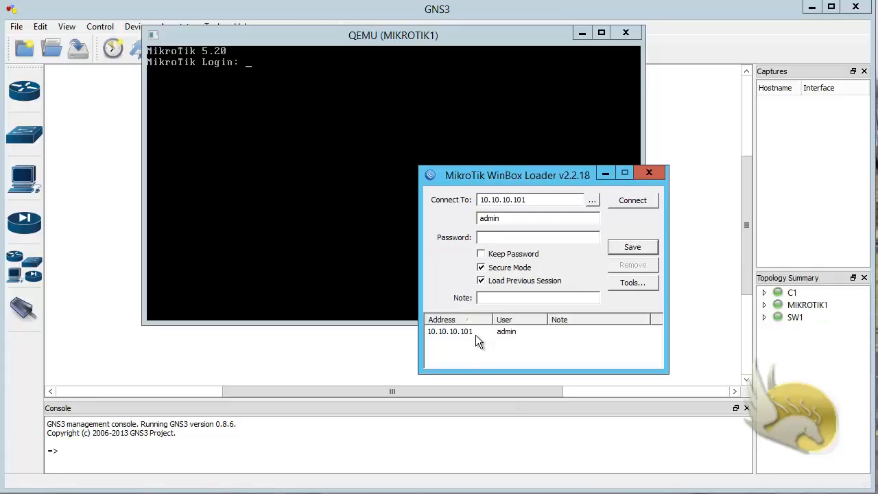
{"action": "left_click", "coordinate": [618, 204]}
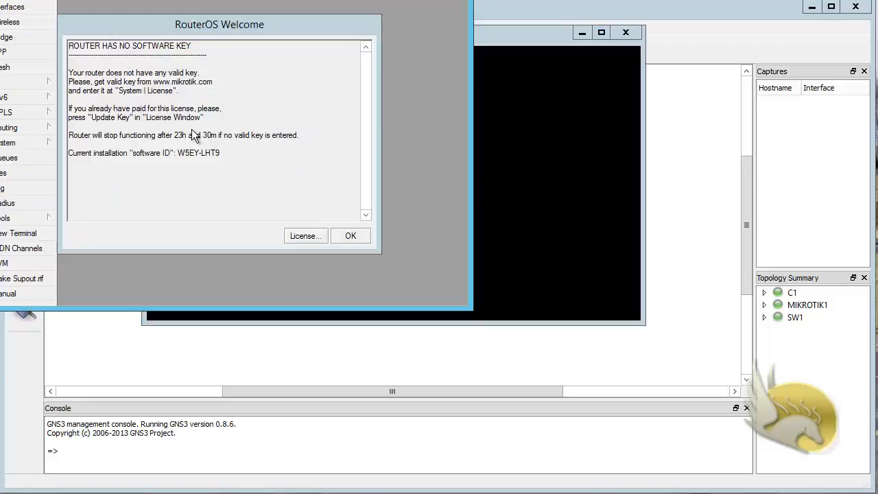
Import the licence key file from M:\Program Files\GNS3\Key level6 via the License window
{"action": "left_click", "coordinate": [302, 236]}
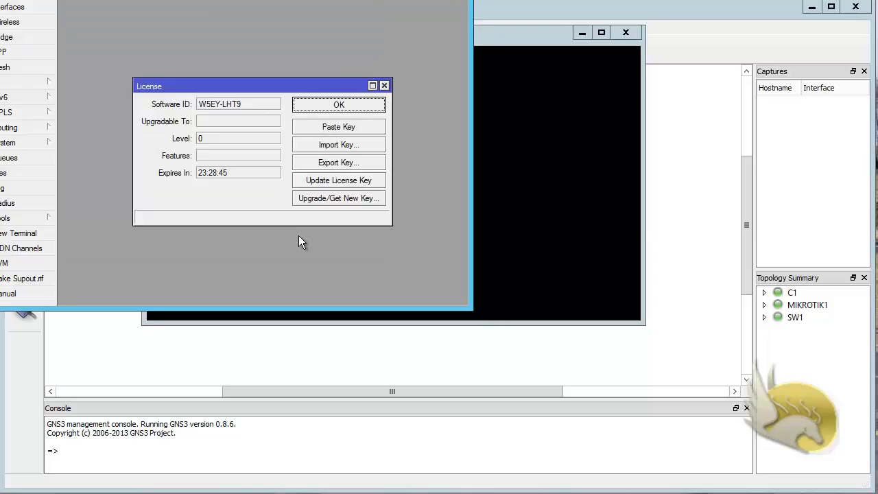
{"action": "left_click", "coordinate": [326, 145]}
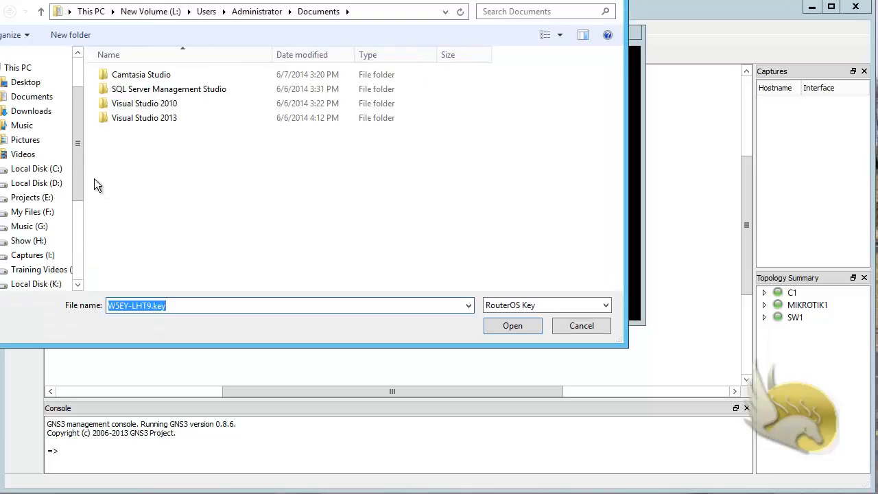
{"action": "scroll", "coordinate": [78, 284], "scroll_direction": "down", "scroll_amount": 1}
{"action": "left_click", "coordinate": [57, 273]}
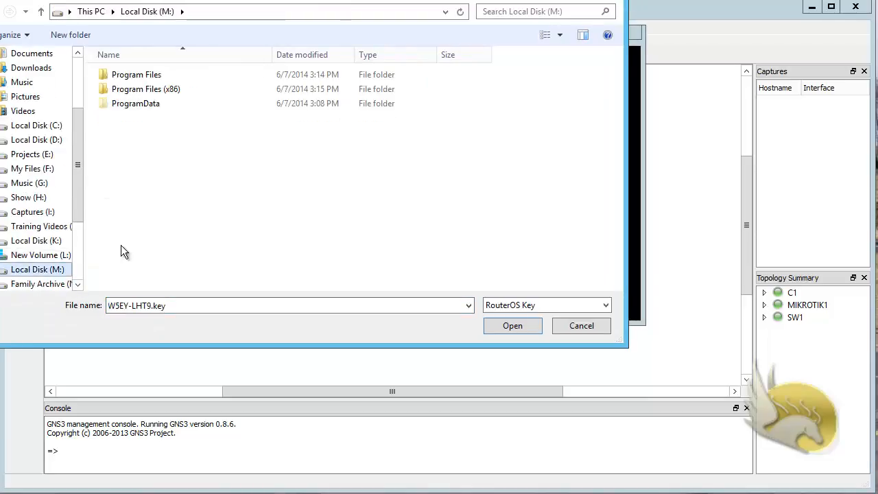
{"action": "double_click", "coordinate": [134, 74]}
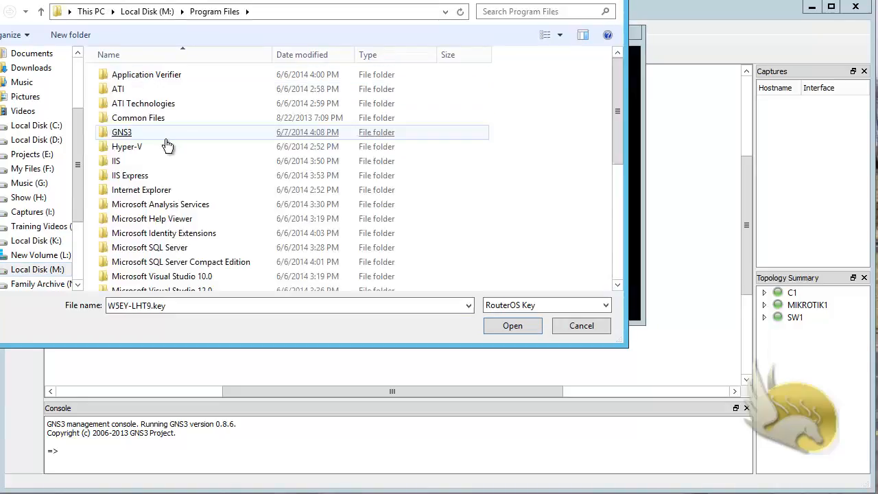
{"action": "double_click", "coordinate": [133, 133]}
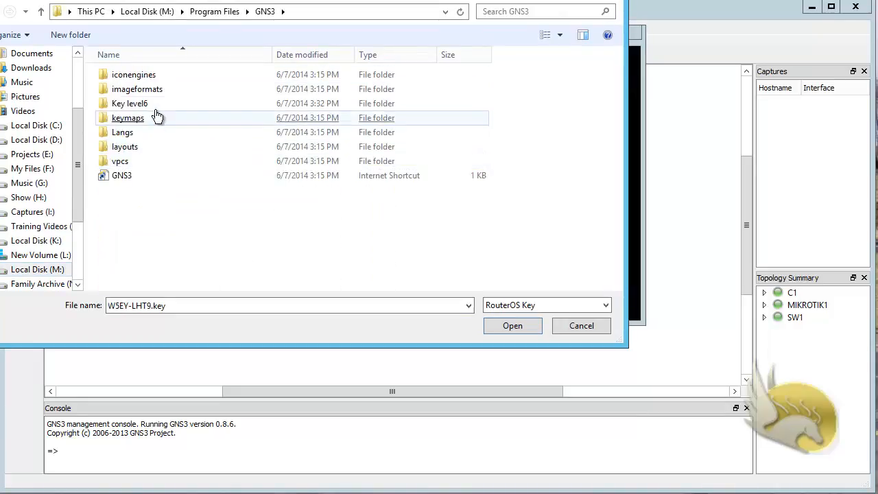
{"action": "double_click", "coordinate": [141, 103]}
{"action": "double_click", "coordinate": [131, 75]}
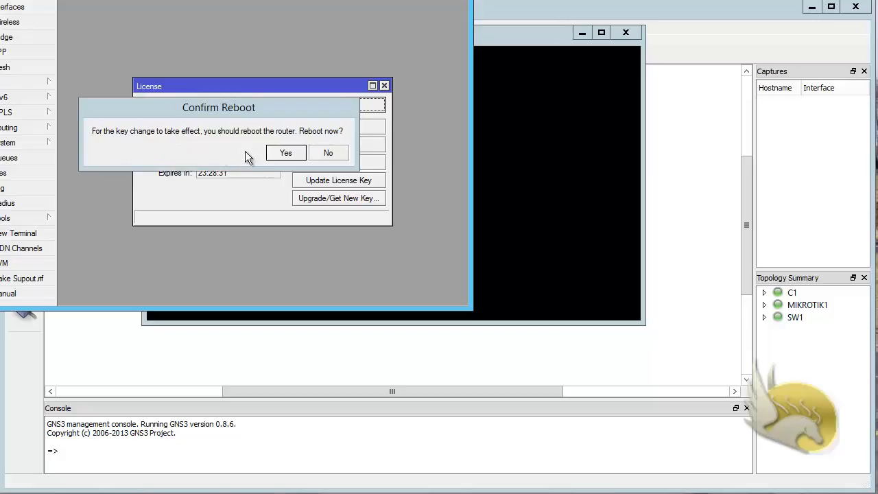
Confirm the router reboot, close the licence window, and dismiss the disconnection error
{"action": "left_click", "coordinate": [296, 154]}
{"action": "left_click", "coordinate": [306, 109]}
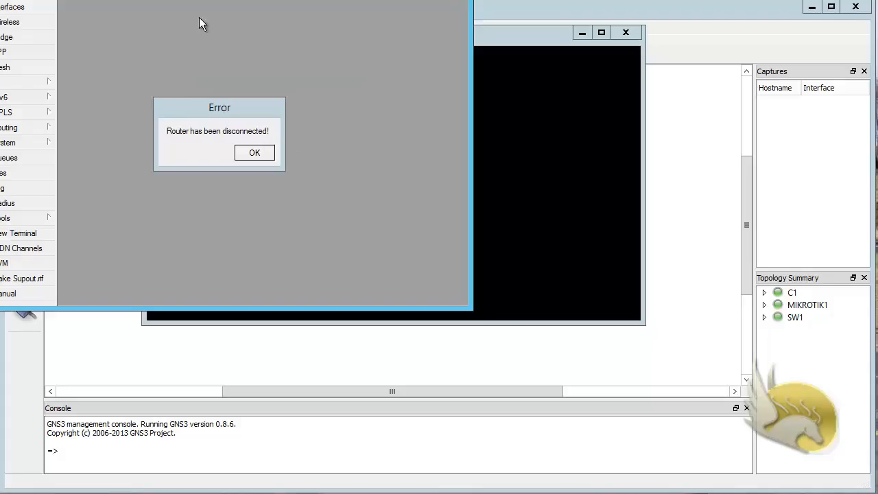
{"action": "left_click", "coordinate": [259, 155]}
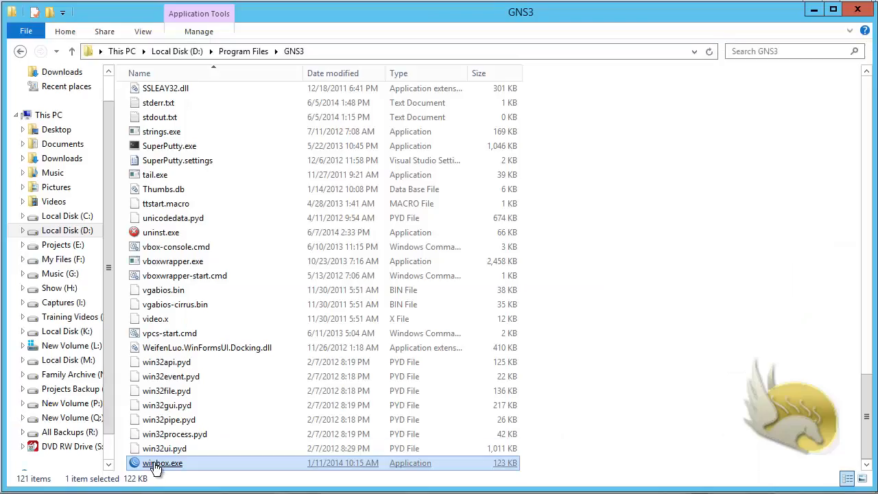
Relaunch WinBox and reconnect to the router at 10.10.10.101
{"action": "double_click", "coordinate": [162, 464]}
{"action": "left_click", "coordinate": [813, 10]}
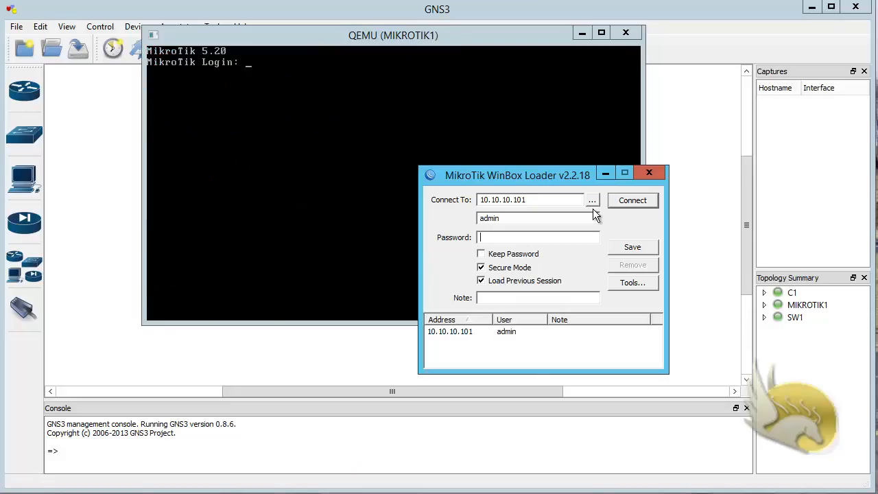
{"action": "left_click", "coordinate": [614, 200]}
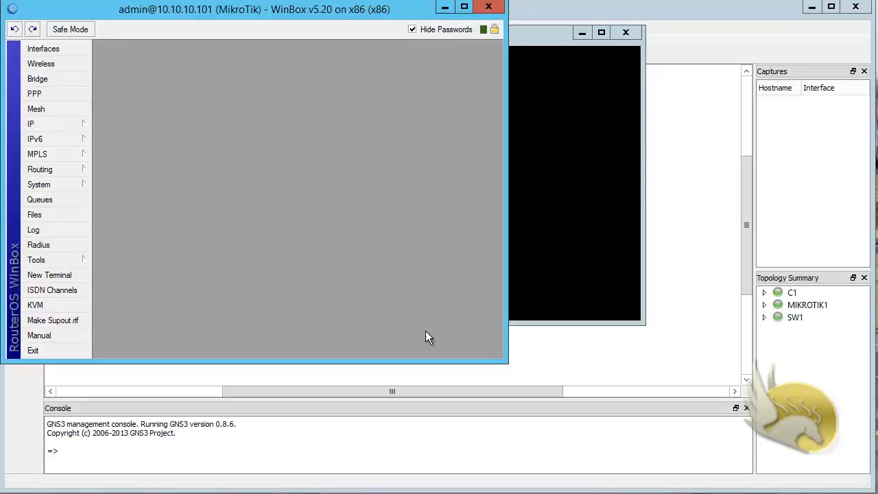
Resize the WinBox session window to fill the screen
{"action": "left_click_drag", "start_coordinate": [503, 364], "coordinate": [855, 488]}
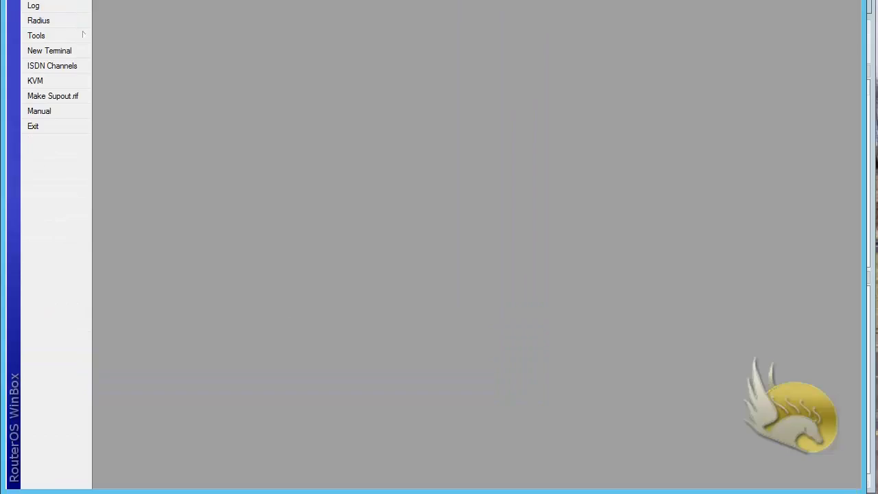
{"action": "left_click_drag", "start_coordinate": [229, 492], "coordinate": [230, 22]}
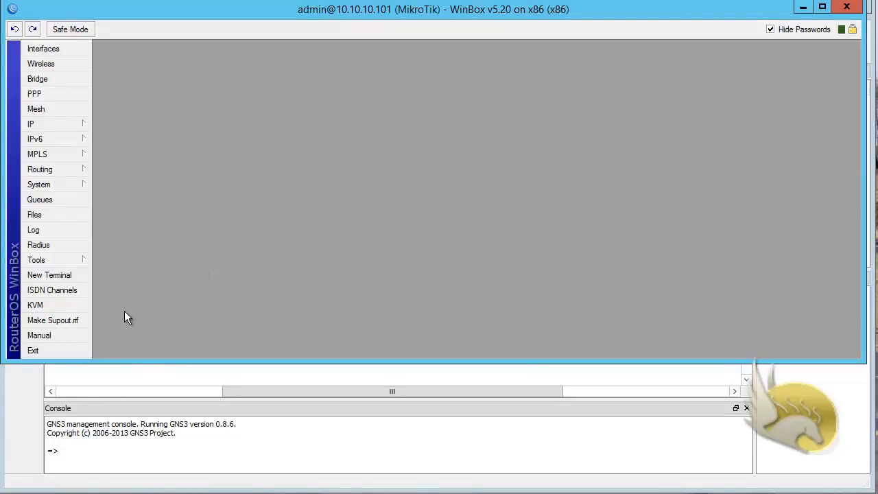
{"action": "left_click_drag", "start_coordinate": [132, 362], "coordinate": [132, 488]}
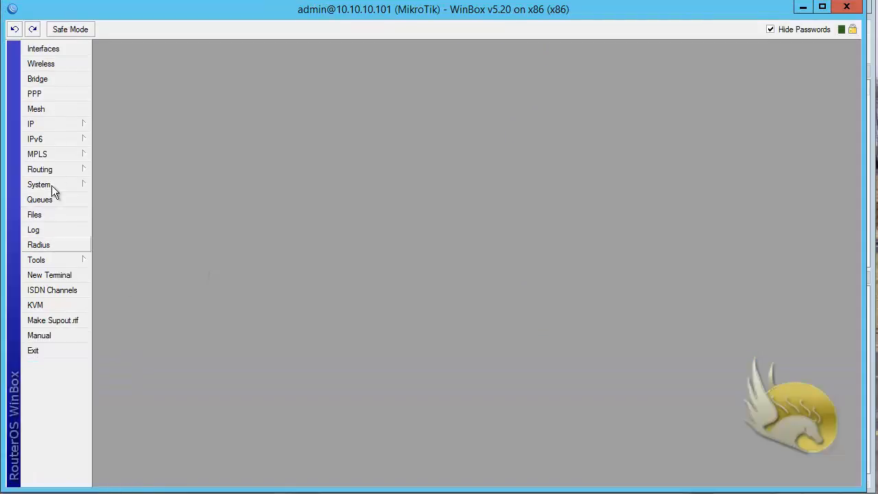
Open the IP Addresses list in WinBox and maximize it across the work area
{"action": "left_click", "coordinate": [43, 124]}
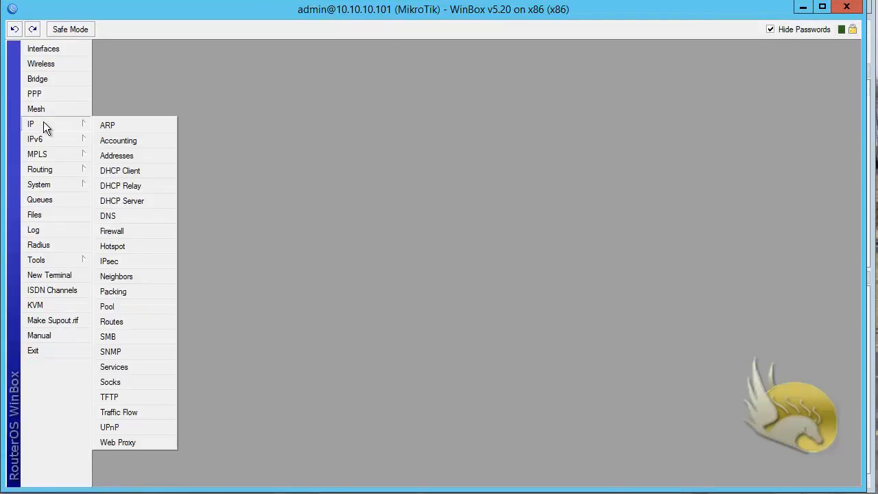
{"action": "left_click", "coordinate": [118, 157]}
{"action": "double_click", "coordinate": [439, 158]}
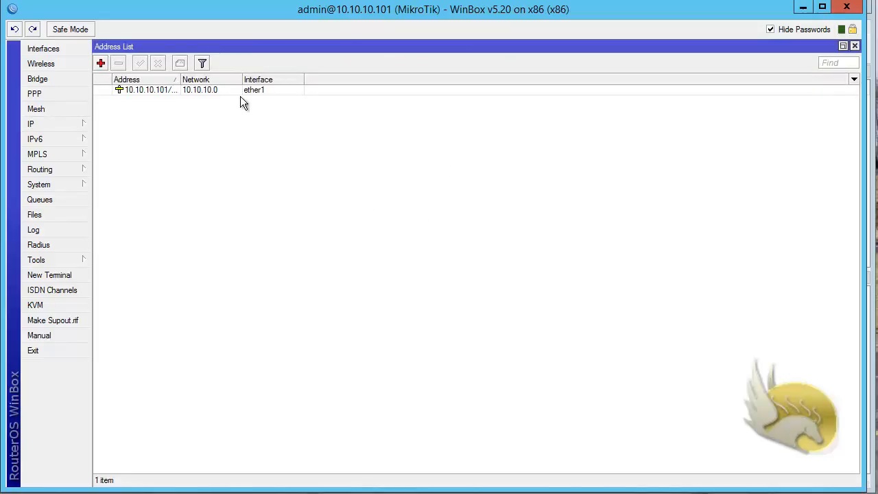
Start a new address, check the interface choices (ether1), then cancel it
{"action": "left_click", "coordinate": [102, 65]}
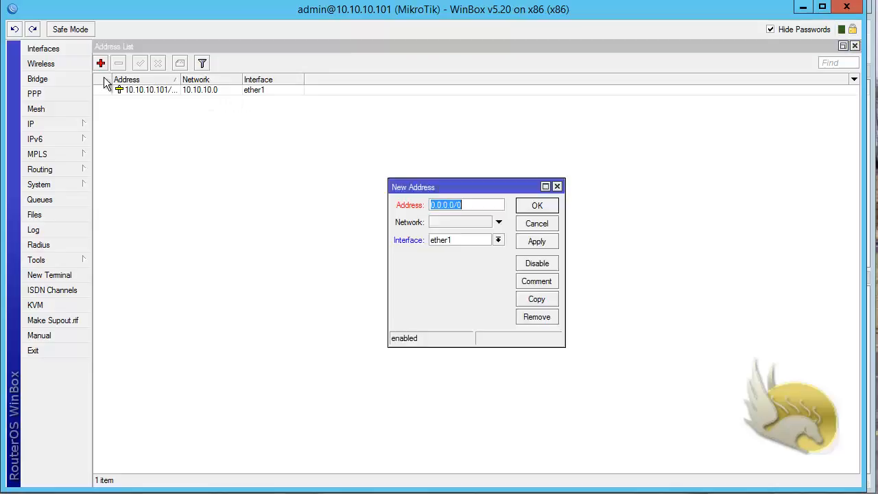
{"action": "left_click", "coordinate": [499, 240]}
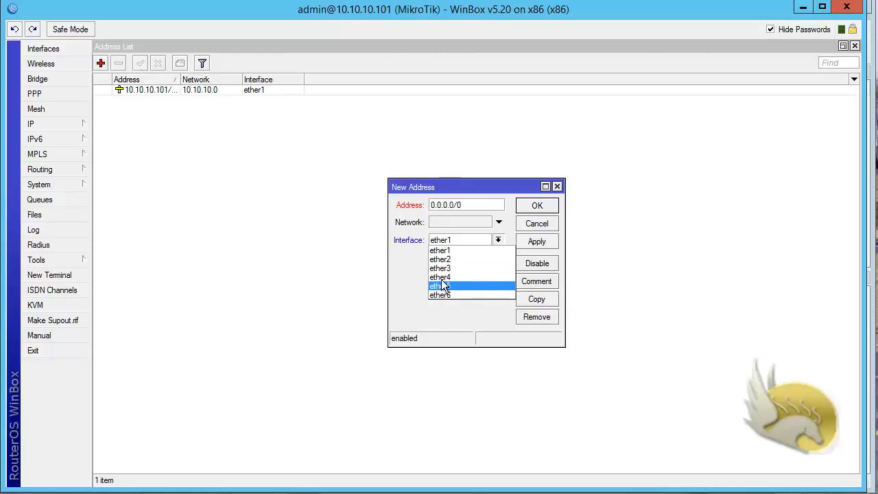
{"action": "left_click", "coordinate": [537, 225]}
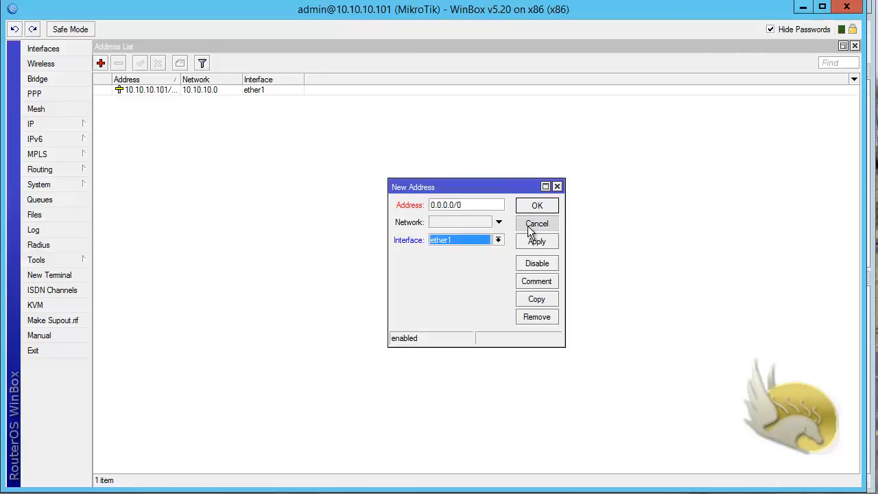
{"action": "left_click", "coordinate": [535, 228]}
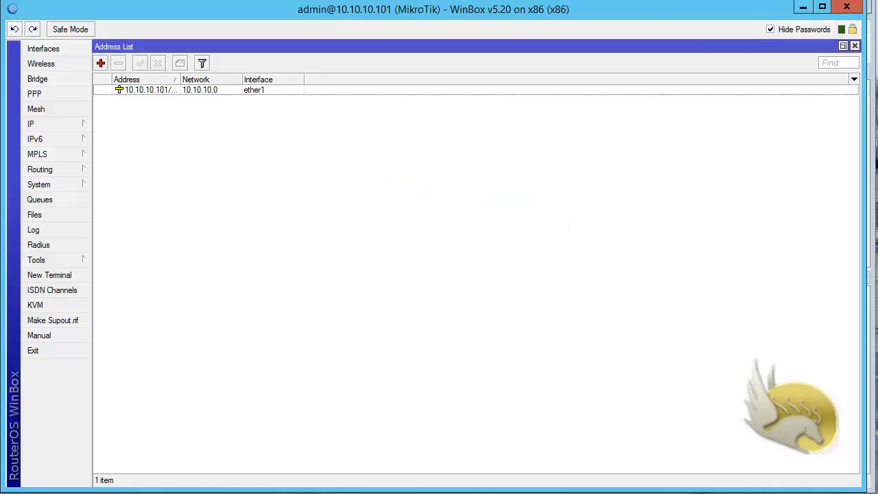